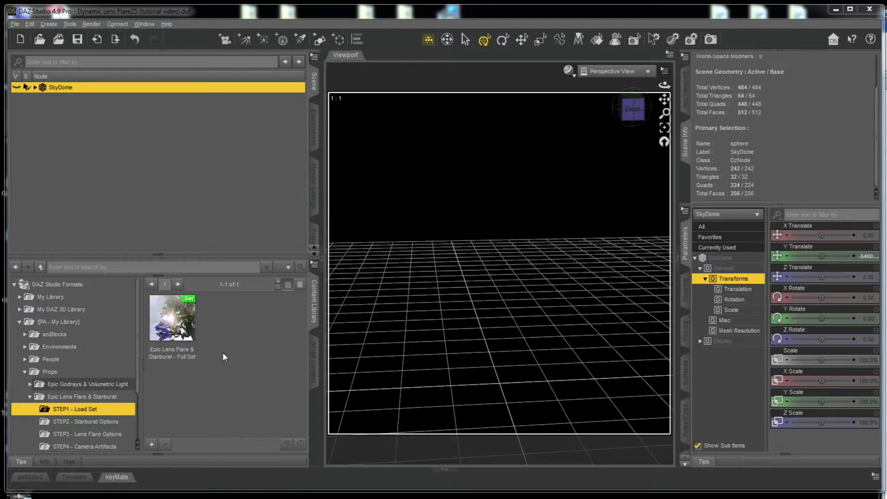
# - Load the [Instructions] sheet from the Epic Lens Flare & Starburst folder to read it, and delete it from the scene
pyautogui.click(105, 398)
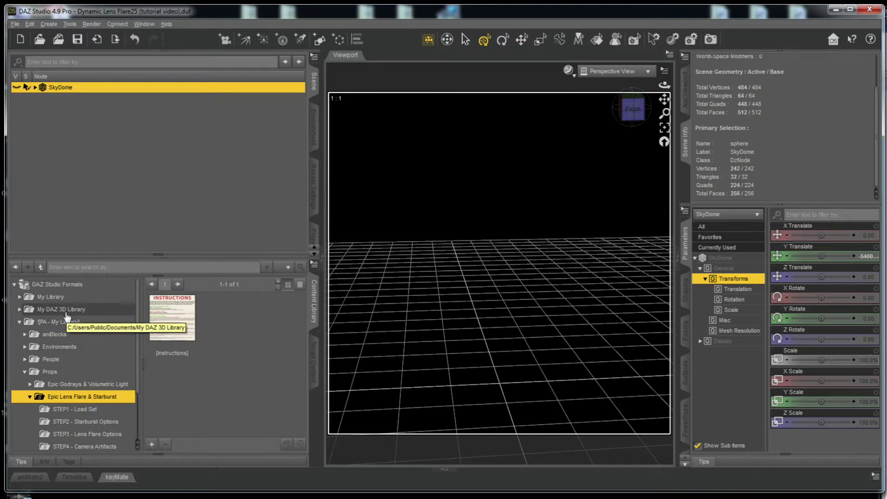
pyautogui.moveTo(168, 322)
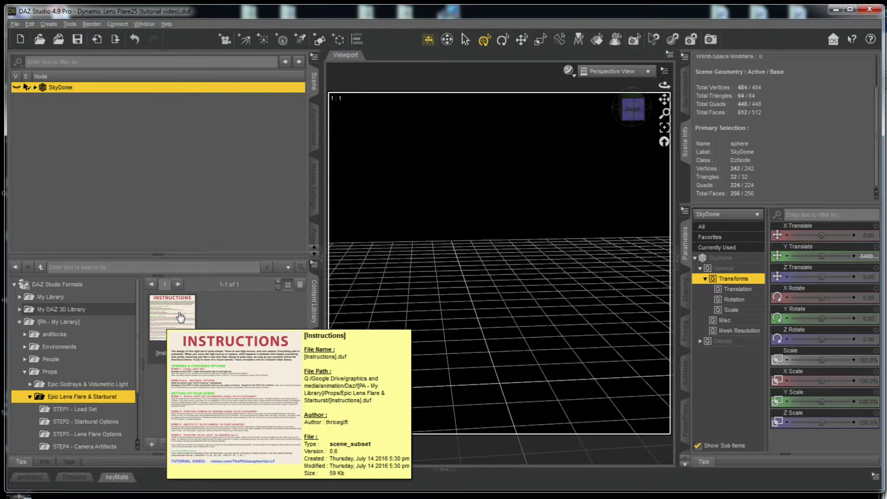
pyautogui.doubleClick(180, 317)
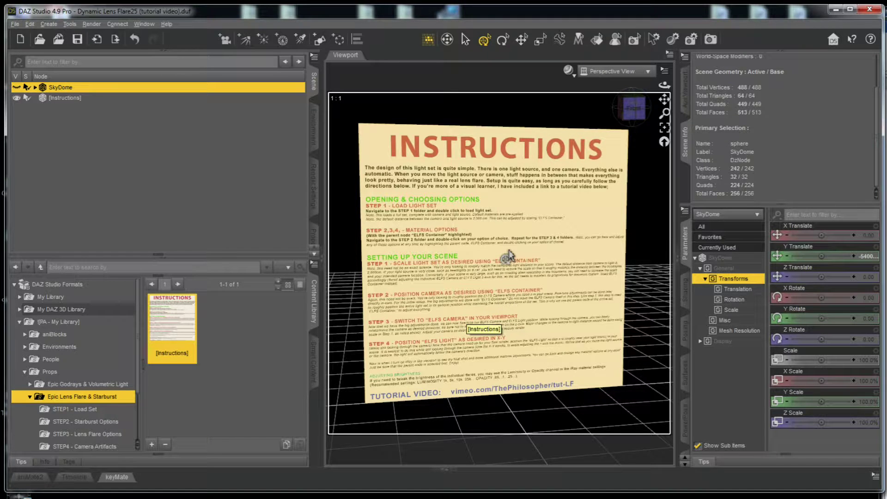
pyautogui.click(530, 291)
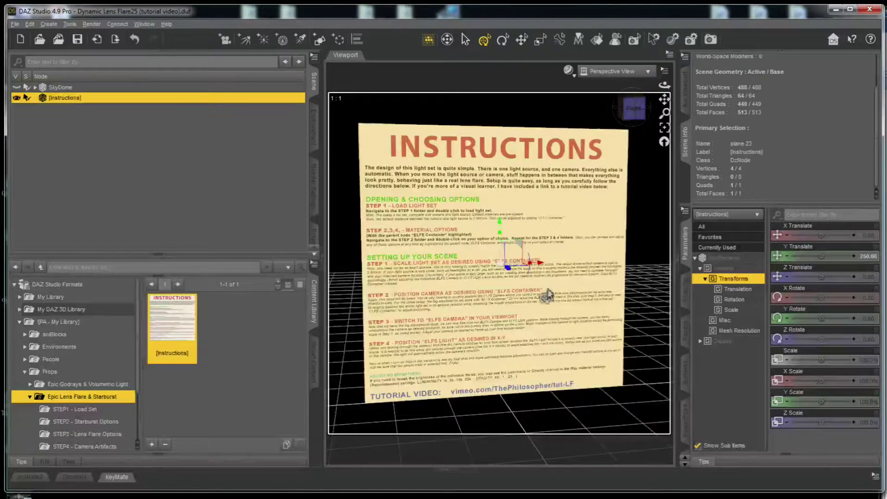
pyautogui.press('Delete')
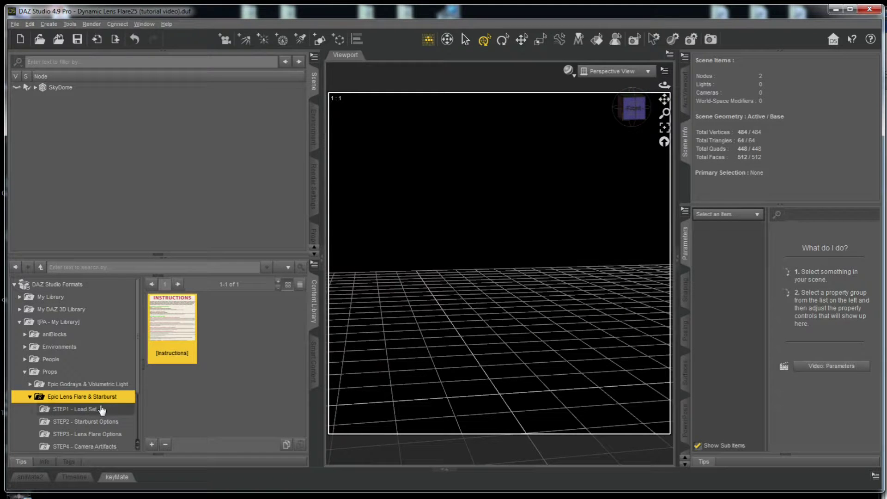
# - Load Epic Lens Flare & Starburst - Full Set from STEP1 - Load Set and show the viewport as Smooth Shaded
pyautogui.click(86, 410)
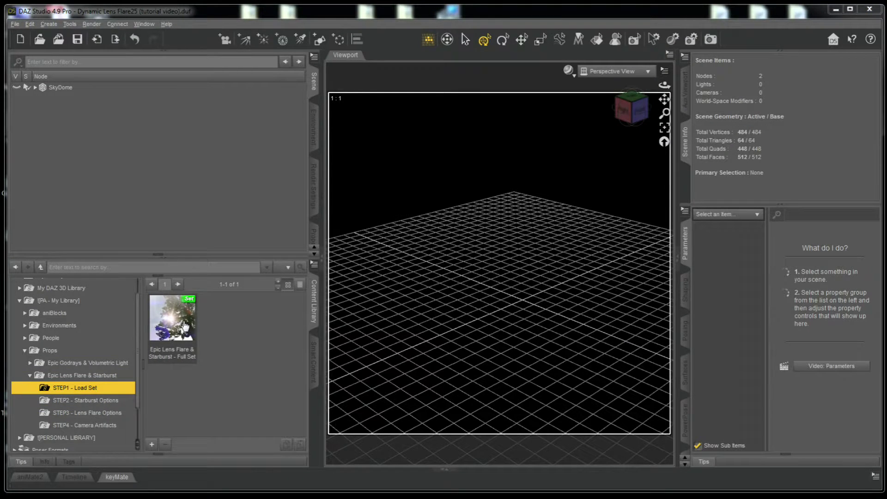
pyautogui.doubleClick(184, 326)
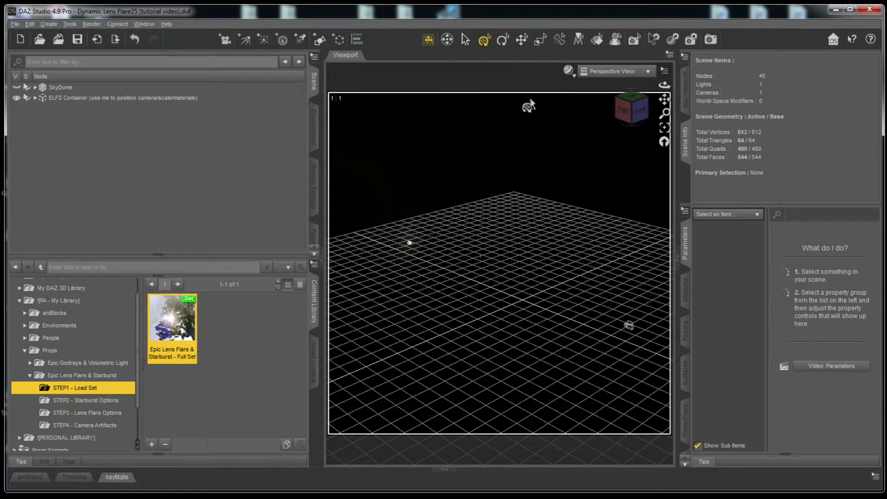
pyautogui.click(568, 70)
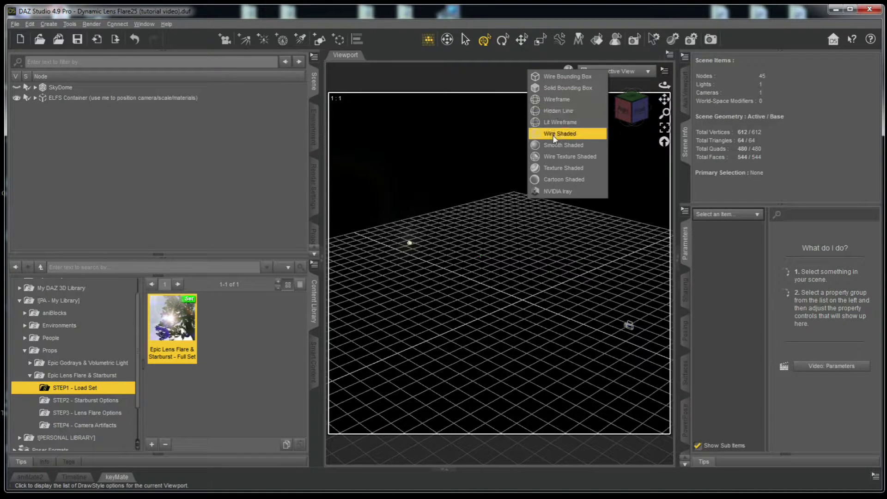
pyautogui.click(559, 145)
pyautogui.moveTo(638, 115); pyautogui.dragTo(612, 155)
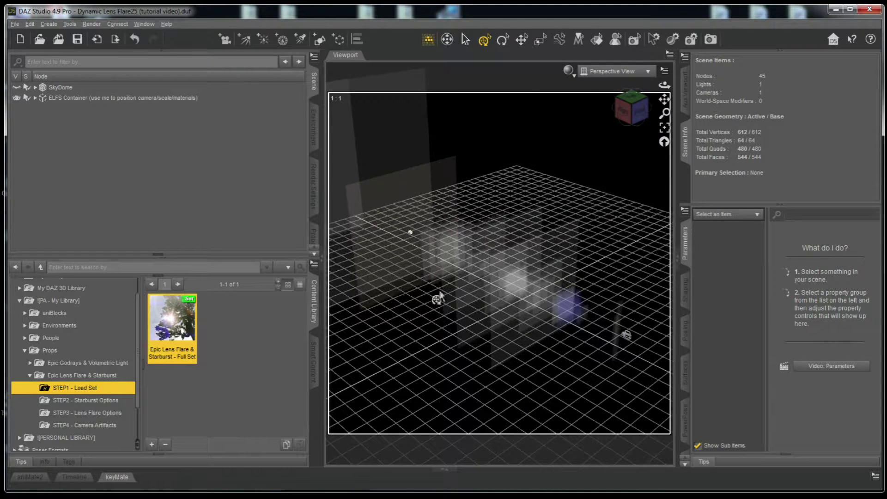
pyautogui.click(568, 71)
pyautogui.click(559, 146)
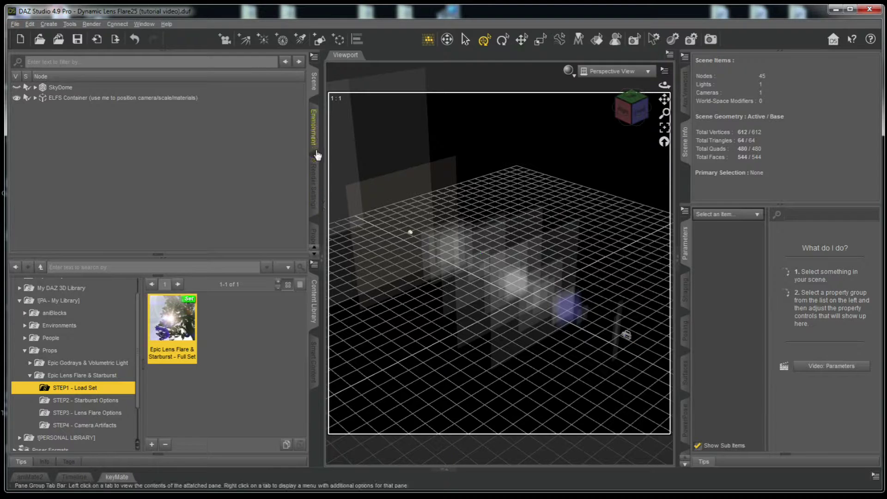
# - Expand the ELFS Container in the scene hierarchy and examine its ELFS Camera, ELFS Light and the camera's child objects
pyautogui.click(314, 134)
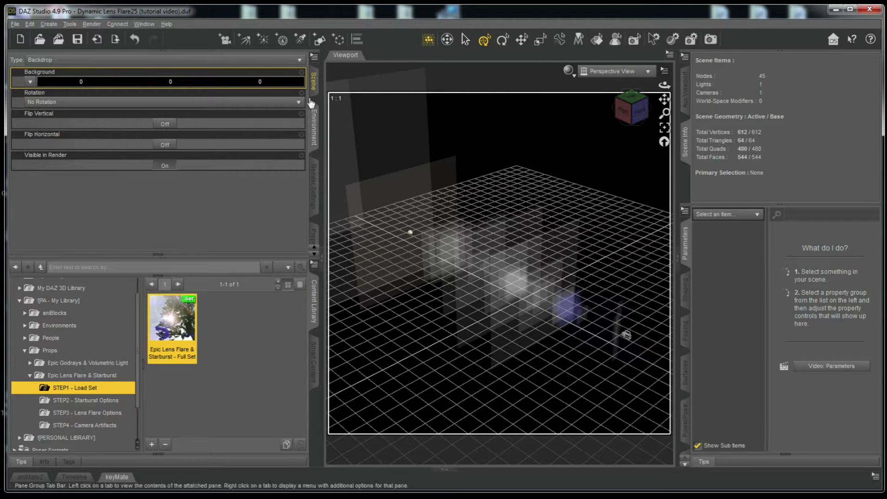
pyautogui.click(314, 82)
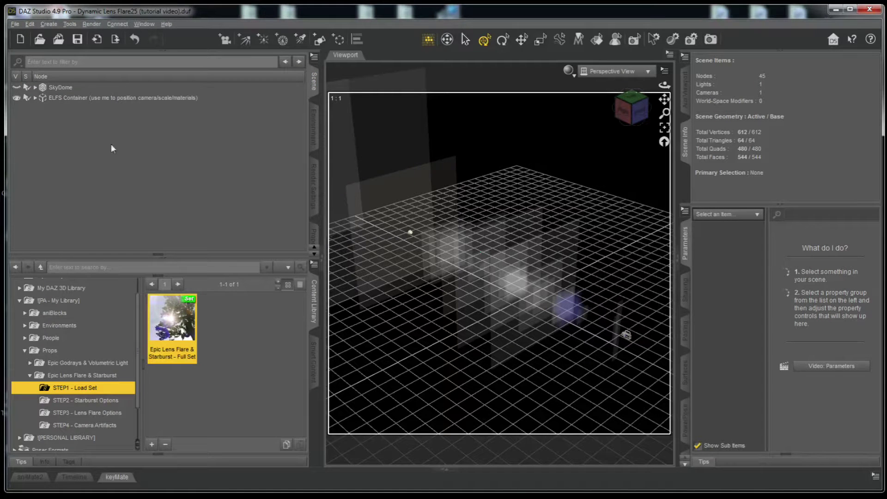
pyautogui.click(96, 98)
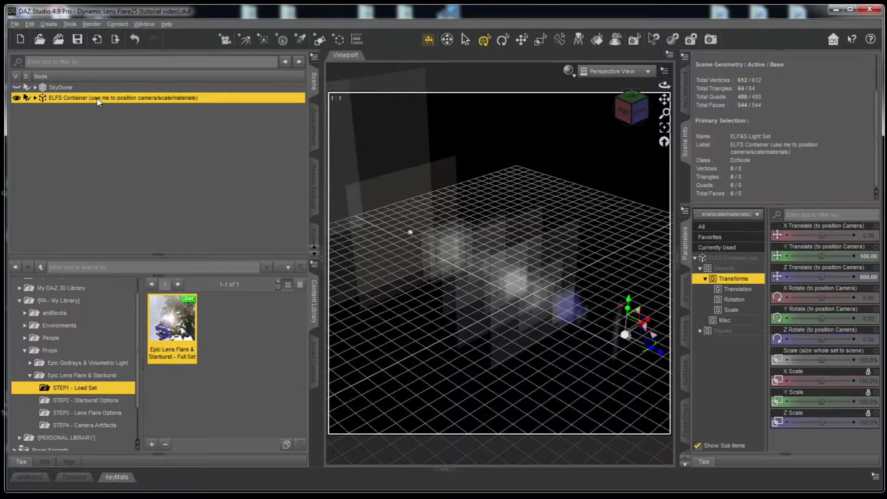
pyautogui.click(35, 98)
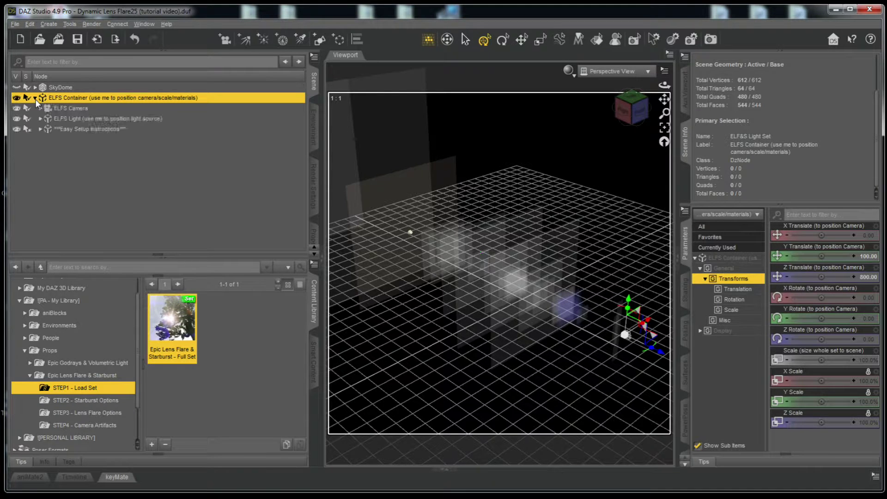
pyautogui.click(58, 109)
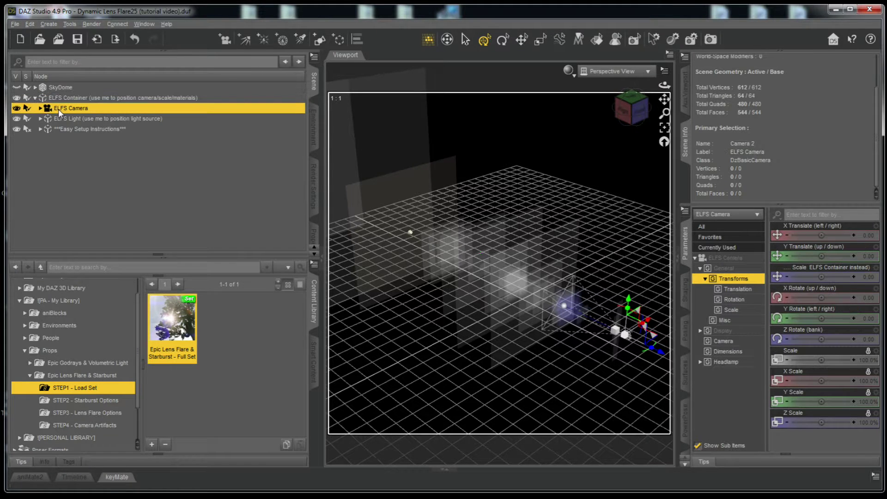
pyautogui.click(62, 118)
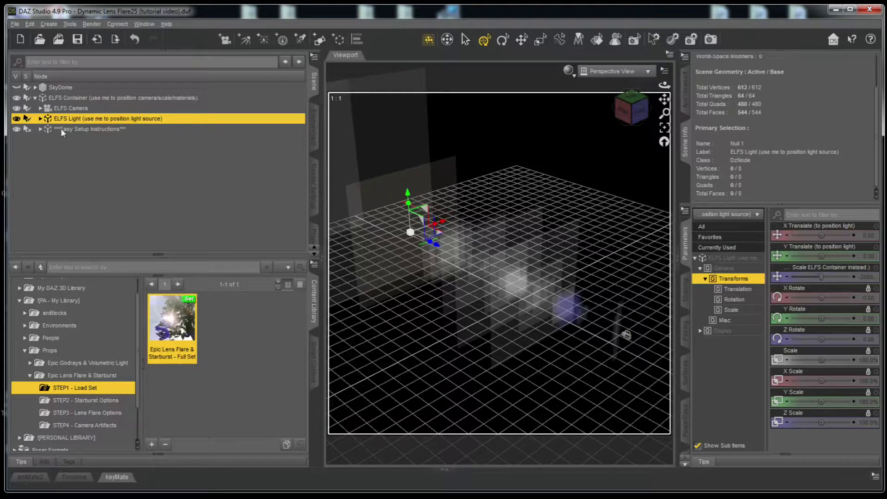
pyautogui.click(40, 108)
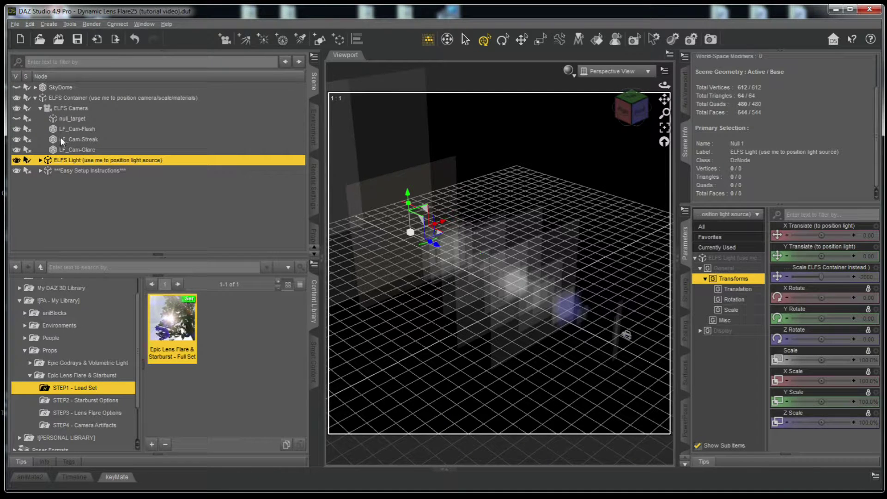
pyautogui.click(64, 109)
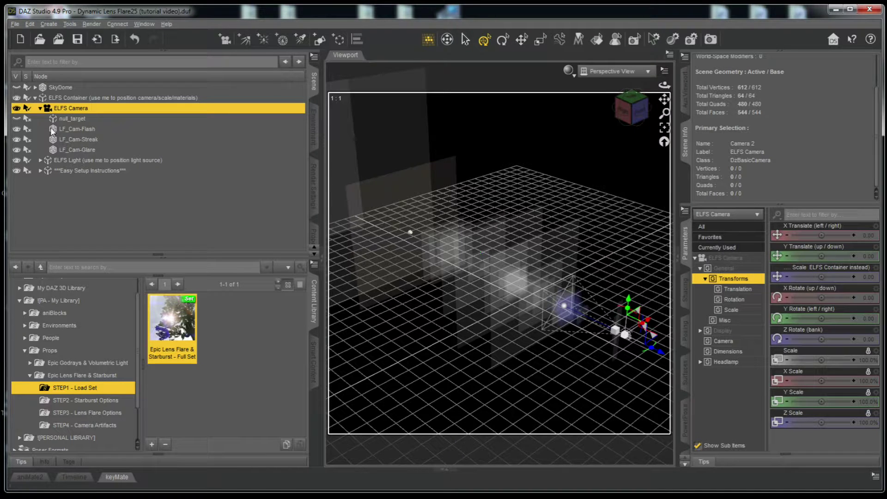
pyautogui.click(40, 108)
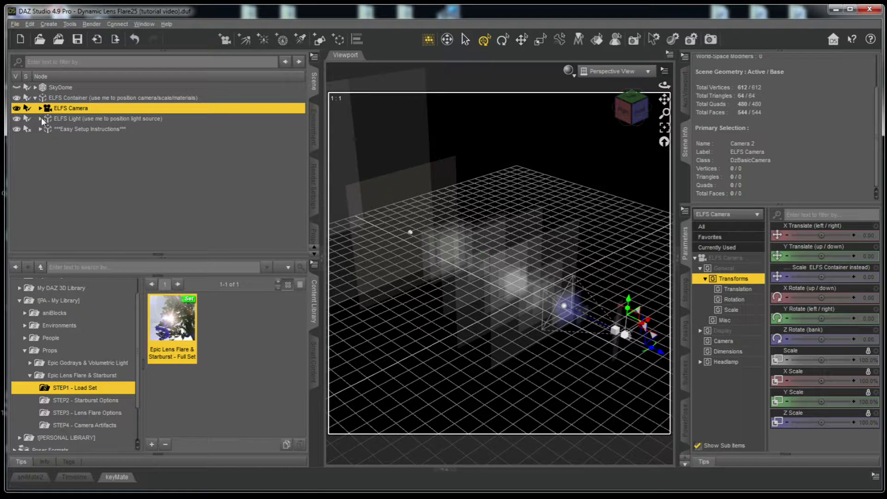
# - Look through the flare and starburst objects grouped under ELFS Light, and collapse the group
pyautogui.click(40, 118)
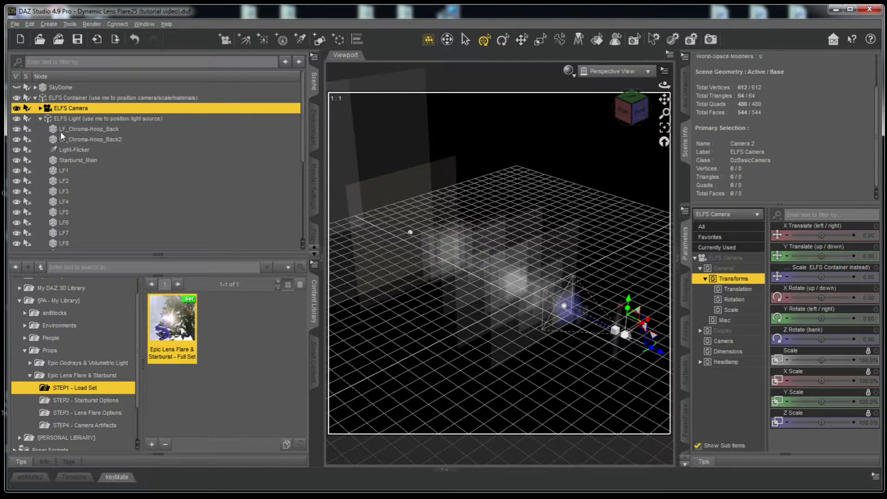
pyautogui.scroll(-1, 60, 131)
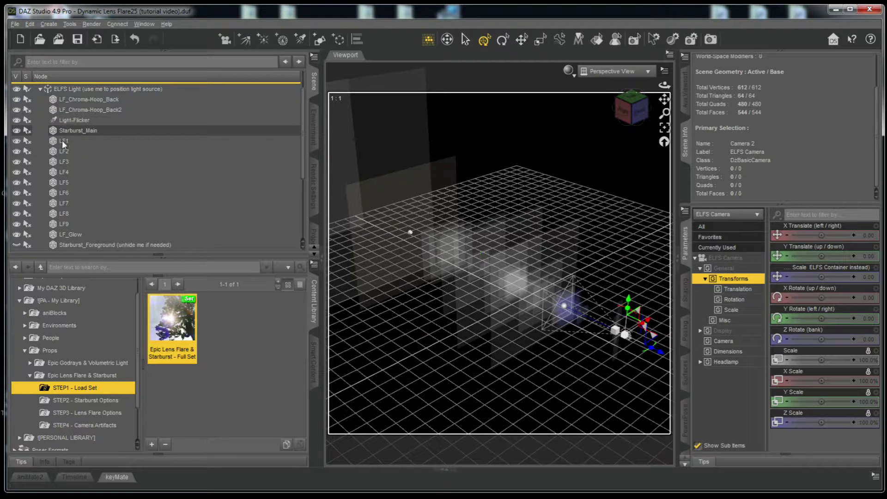
pyautogui.scroll(-3, 60, 159)
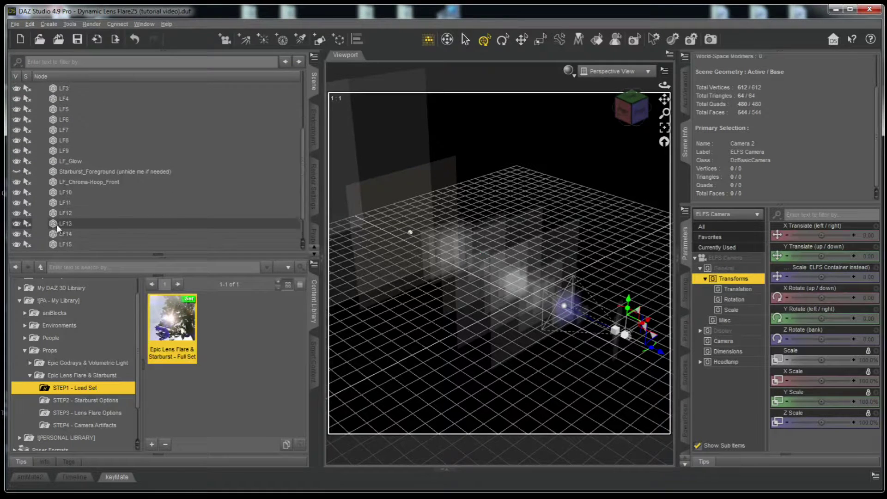
pyautogui.scroll(4, 57, 215)
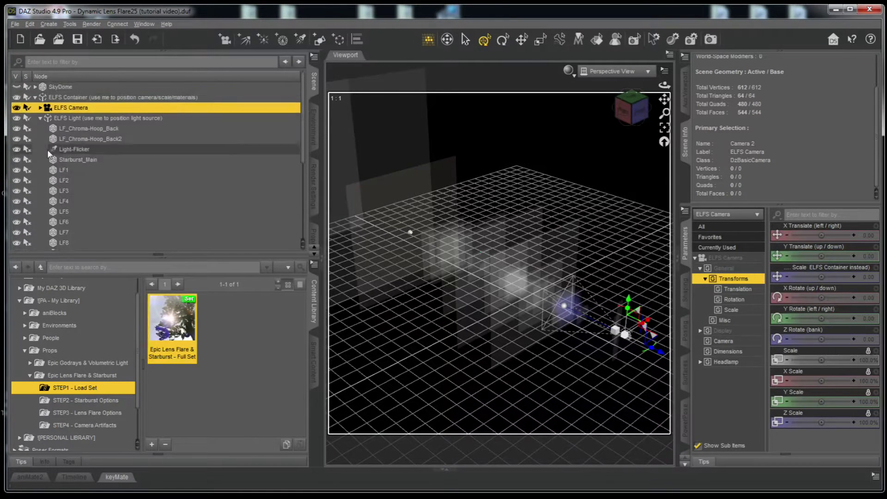
pyautogui.click(41, 118)
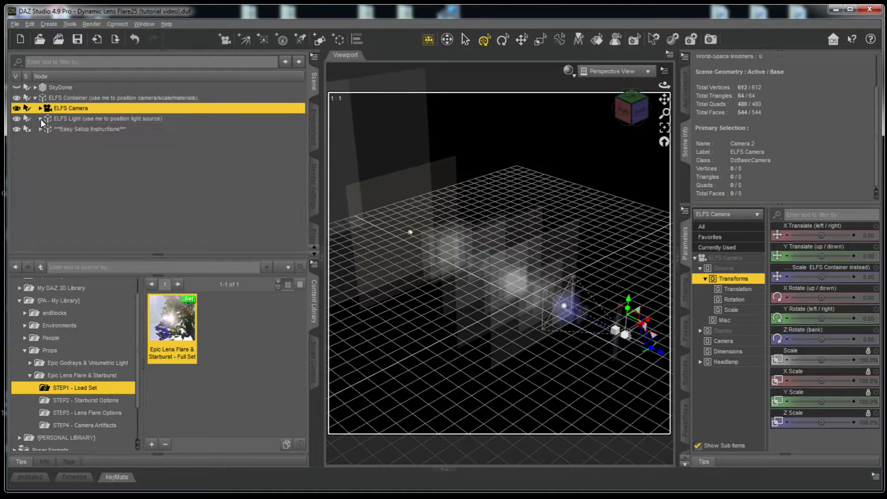
# - Expand the ***Easy Setup Instructions*** group to read its notes, and check where the instruction sheet sits in the library
pyautogui.click(70, 118)
pyautogui.click(70, 129)
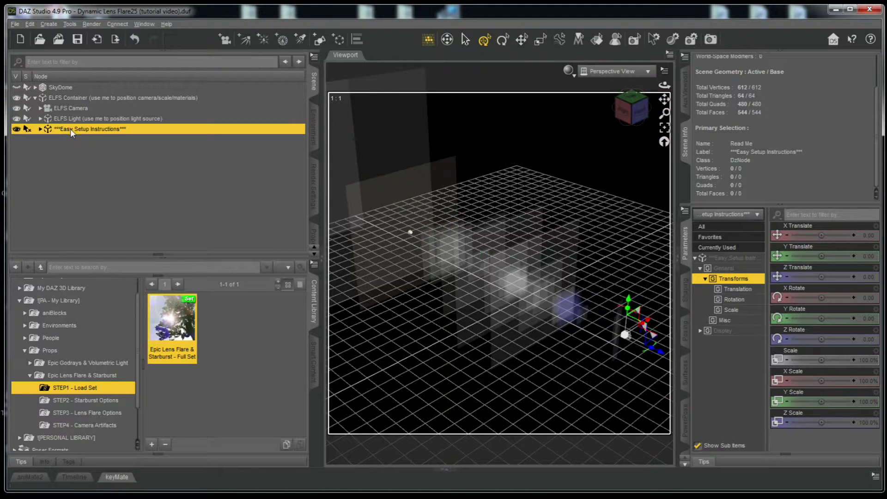
pyautogui.click(41, 130)
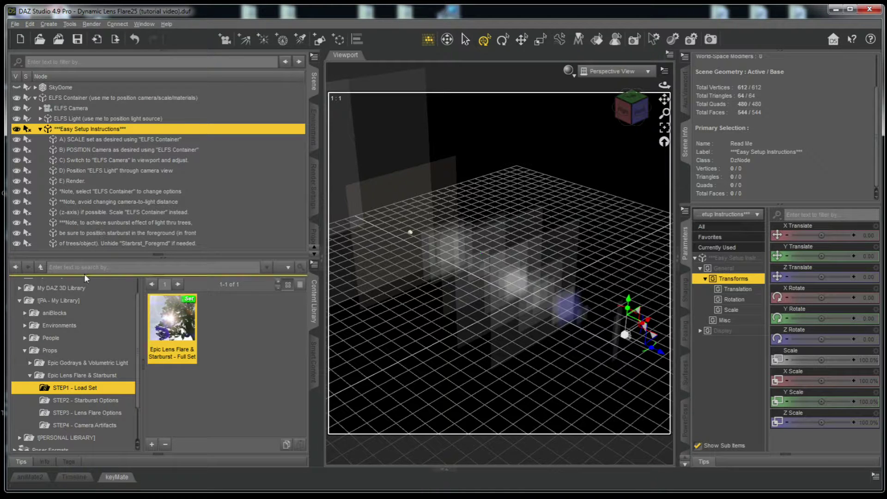
pyautogui.click(84, 376)
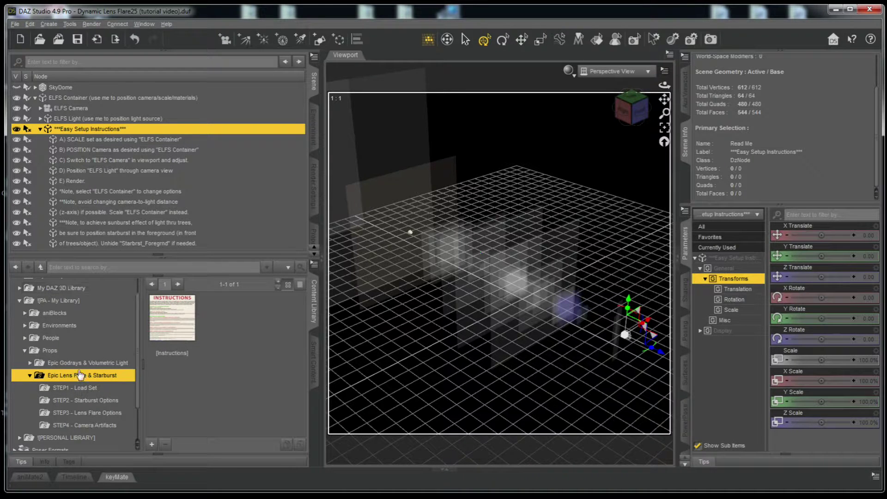
pyautogui.click(79, 387)
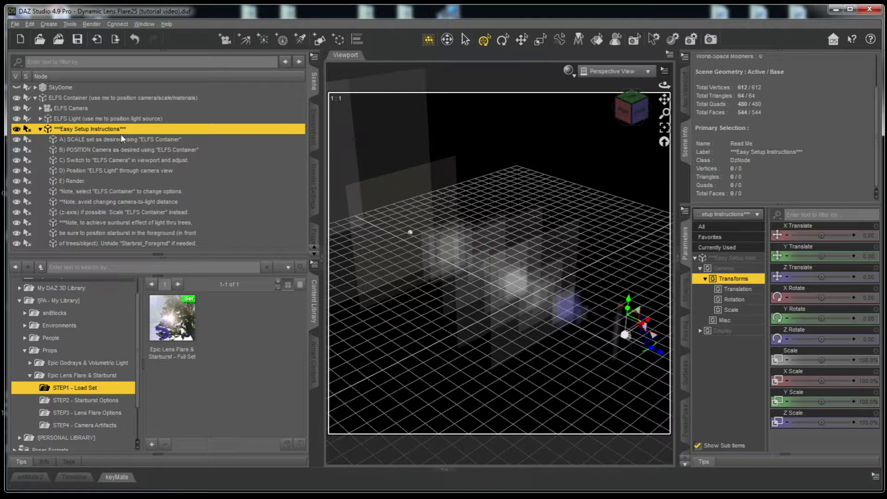
# - Try scaling the whole ELFS Container set down to about 56%, and undo the scale change
pyautogui.click(120, 97)
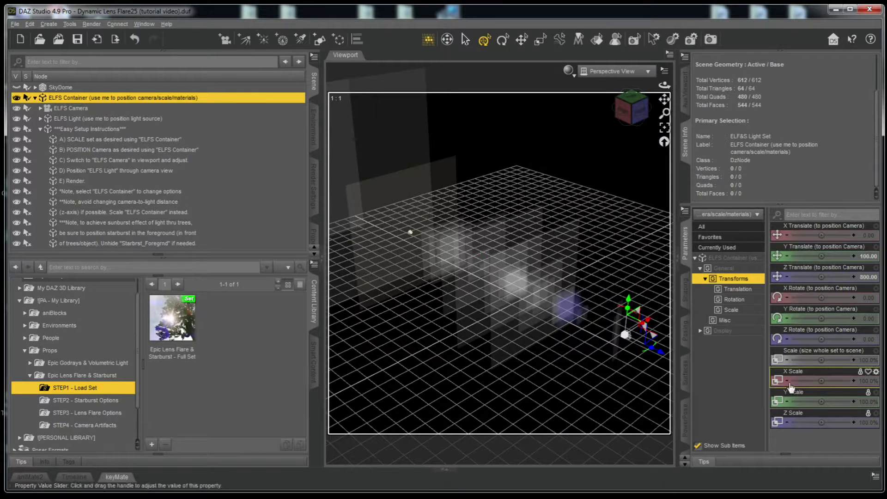
pyautogui.moveTo(820, 360)
pyautogui.mouseDown()
pyautogui.moveTo(831, 360)
pyautogui.moveTo(806, 360)
pyautogui.mouseUp()
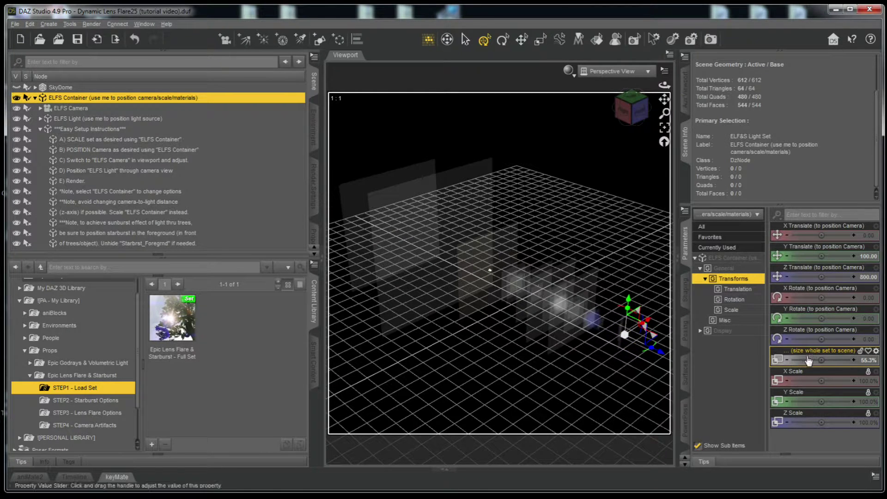
pyautogui.hotkey('ctrl', 'z')
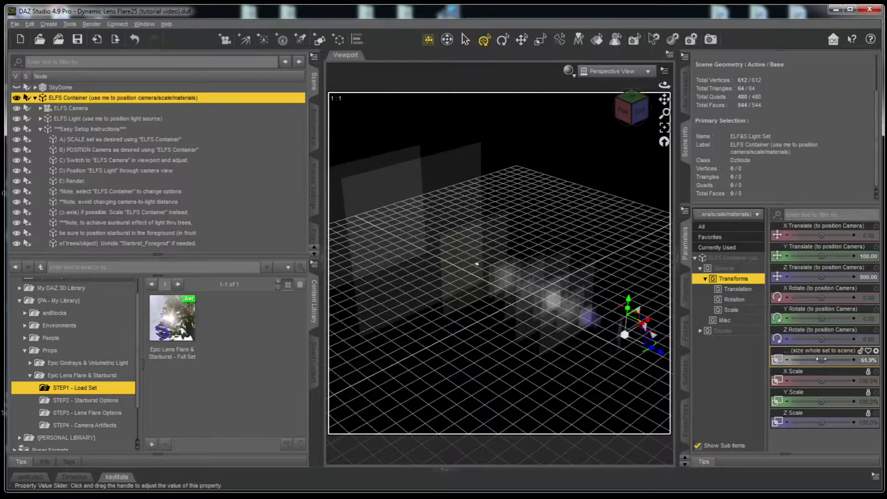
pyautogui.hotkey('ctrl', 'z')
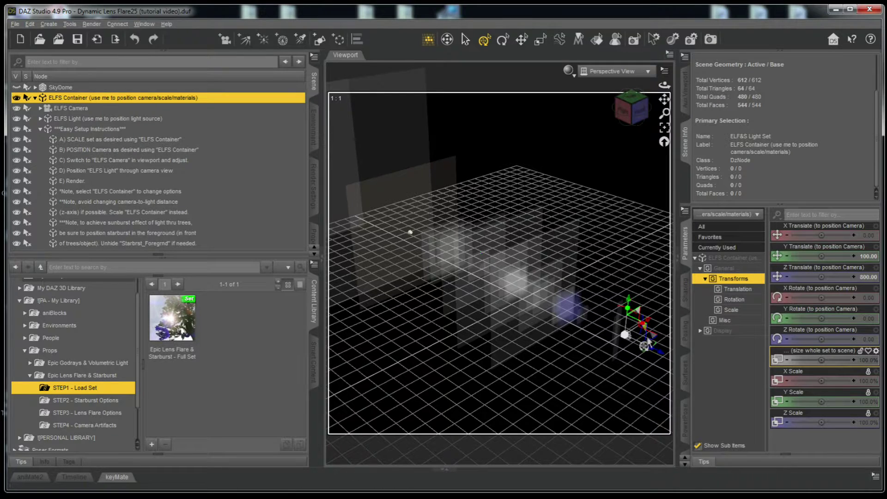
# - Move the ELFS Container to about X -741 and Z 509, and rotate it about -36° around Y
pyautogui.moveTo(649, 342); pyautogui.dragTo(521, 386)
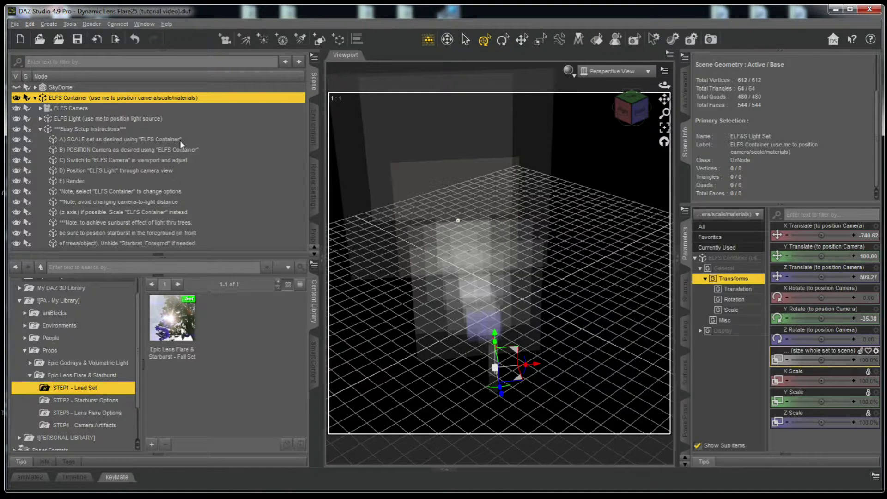
# - Try moving the ELFS Camera away from the light source, ending at about X 623 and Z 1956
pyautogui.click(65, 108)
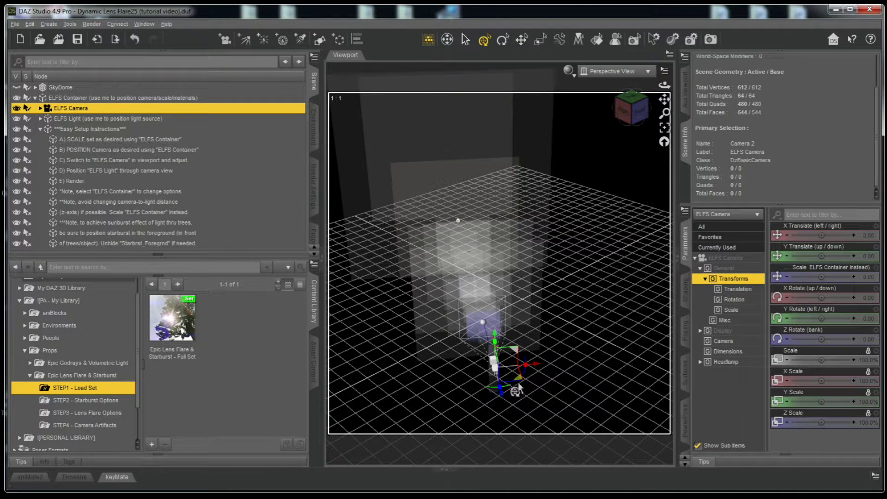
pyautogui.moveTo(521, 384); pyautogui.dragTo(564, 324)
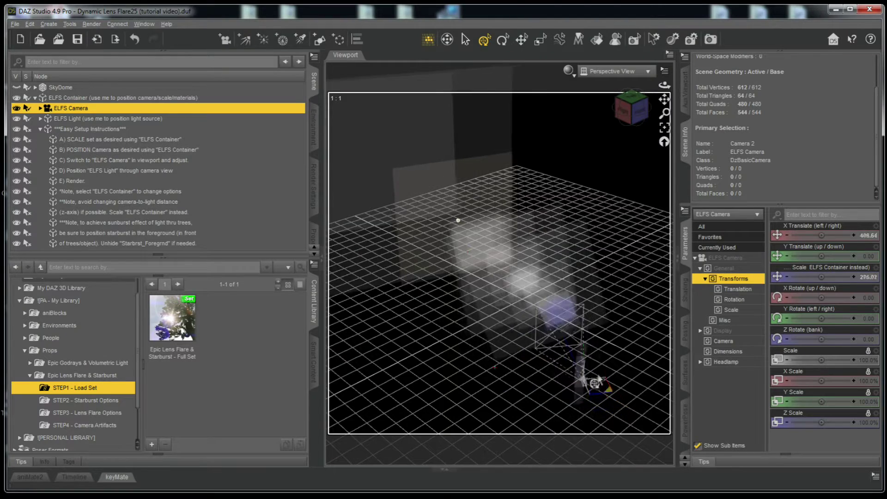
pyautogui.scroll(-10, 564, 324)
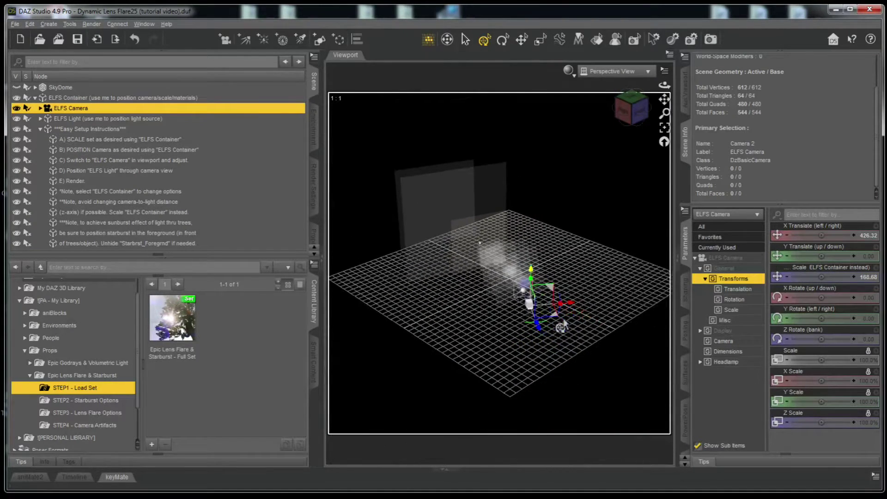
pyautogui.moveTo(541, 331); pyautogui.dragTo(578, 408)
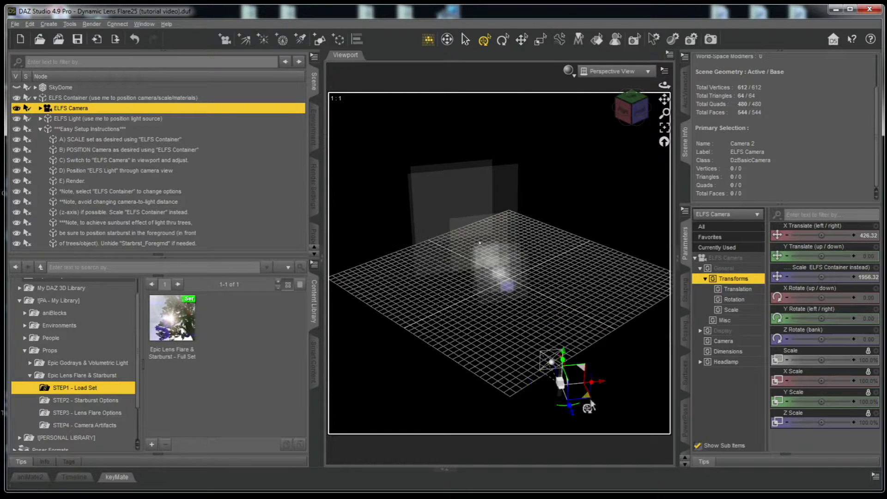
pyautogui.moveTo(605, 390); pyautogui.dragTo(580, 370)
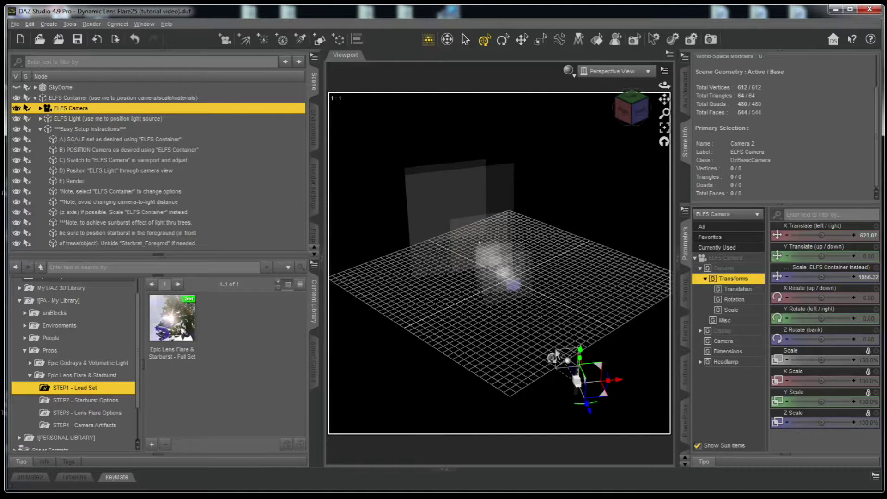
# - Undo the ELFS Camera moves and the ELFS Container's earlier move and rotation
pyautogui.hotkey('ctrl', 'z')
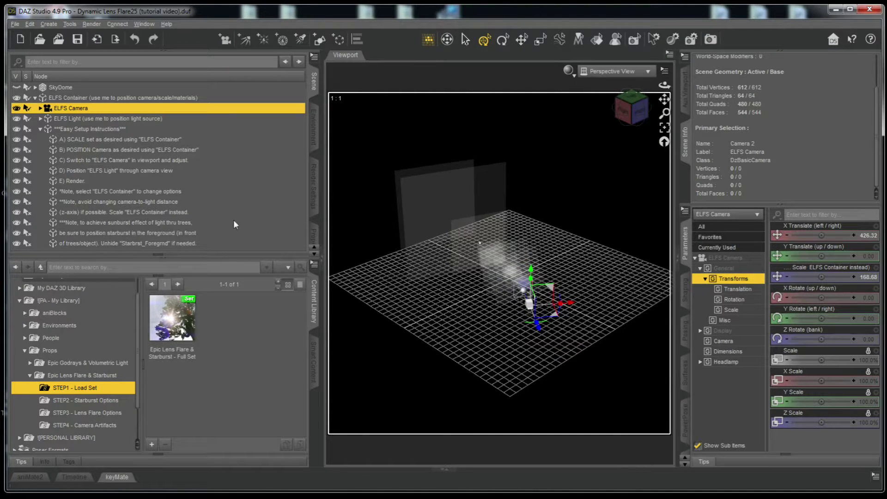
pyautogui.hotkey('ctrl', 'z')
pyautogui.hotkey('ctrl', 'z')
pyautogui.hotkey('ctrl', 'z')
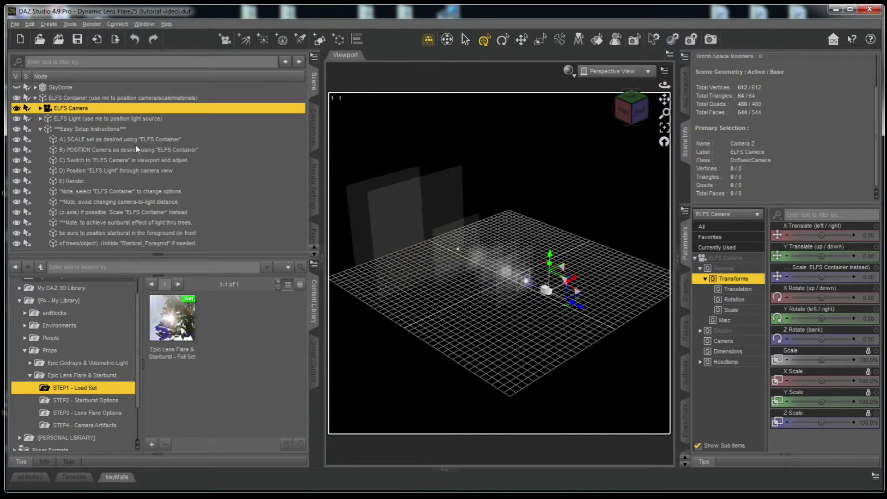
# - Place the ELFS Container at about X -687, Z 1215 and Y rotation -18°, and shift the ELFS Camera to about X 13, Y -100
pyautogui.click(91, 99)
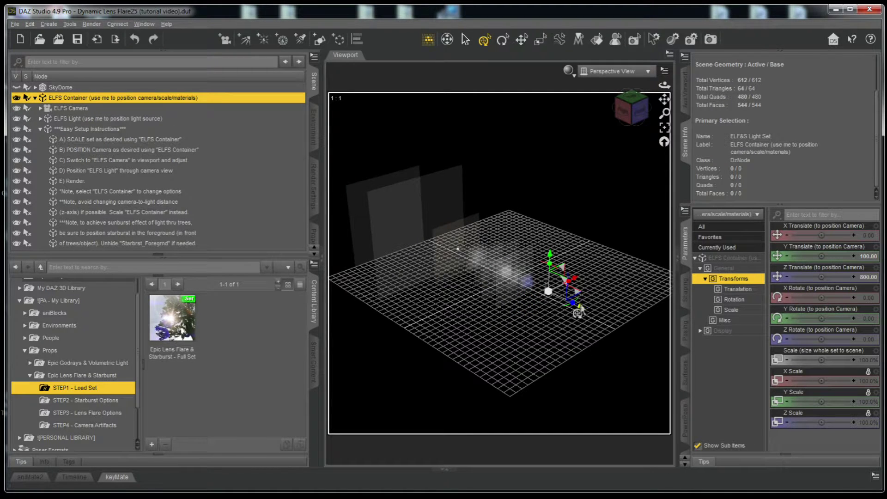
pyautogui.moveTo(579, 295); pyautogui.dragTo(538, 344)
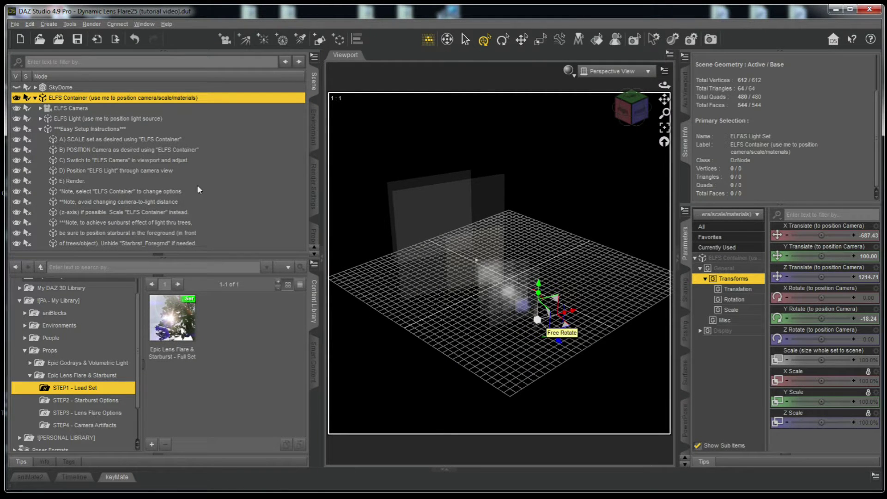
pyautogui.click(80, 109)
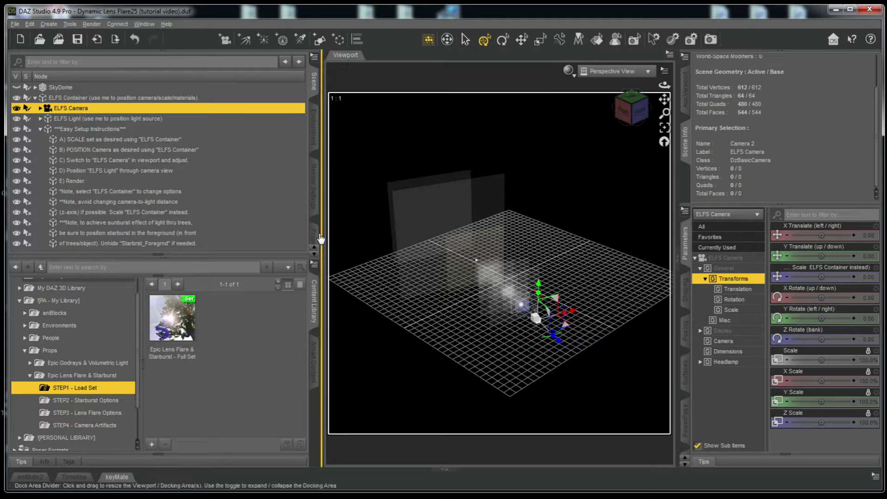
pyautogui.moveTo(557, 305); pyautogui.dragTo(579, 264)
# - Switch the viewport to ELFS Camera and orbit the camera to rotations of about 2.75° in X and 13.6° in Y
pyautogui.click(612, 72)
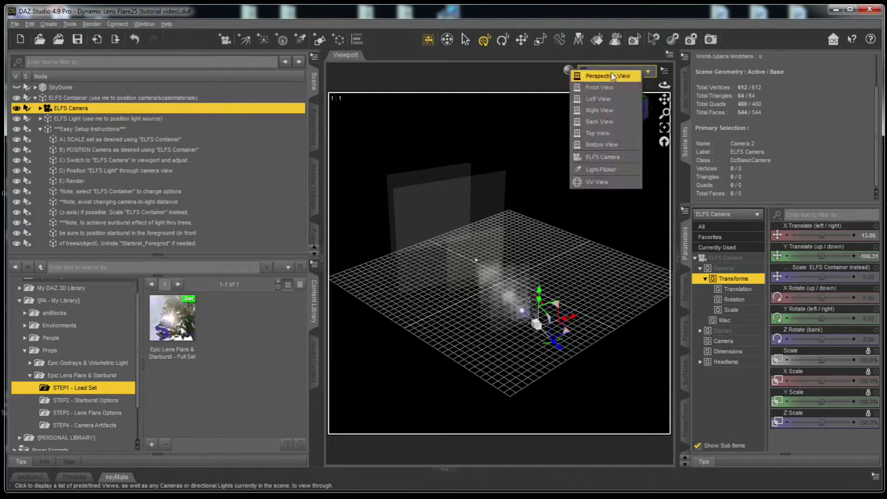
pyautogui.click(602, 157)
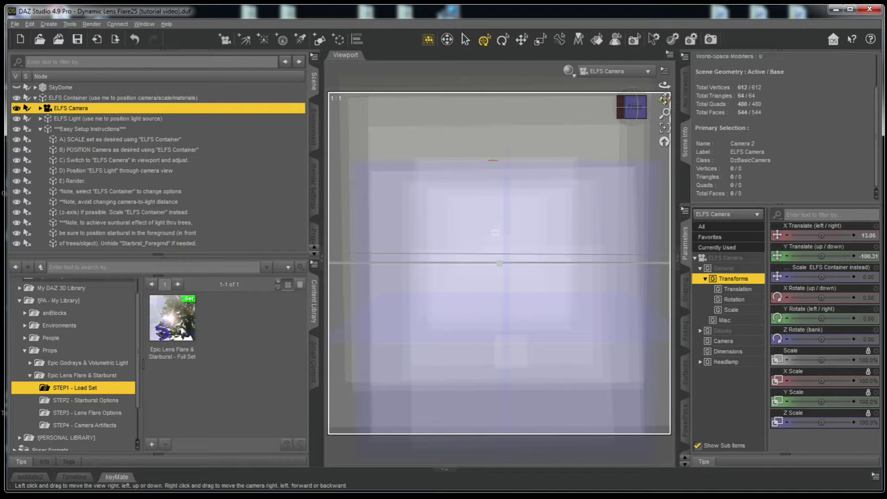
pyautogui.moveTo(664, 86); pyautogui.dragTo(644, 262)
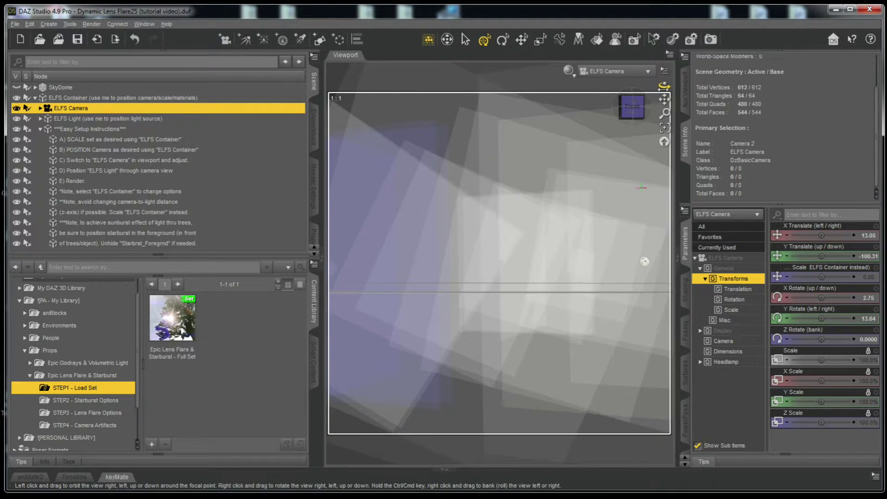
# - Position the ELFS Light through the camera view, and return to Perspective View to adjust it to about X -245, Y 197, Z -1966
pyautogui.click(103, 121)
pyautogui.moveTo(657, 92); pyautogui.dragTo(660, 205)
pyautogui.moveTo(650, 248); pyautogui.dragTo(567, 234)
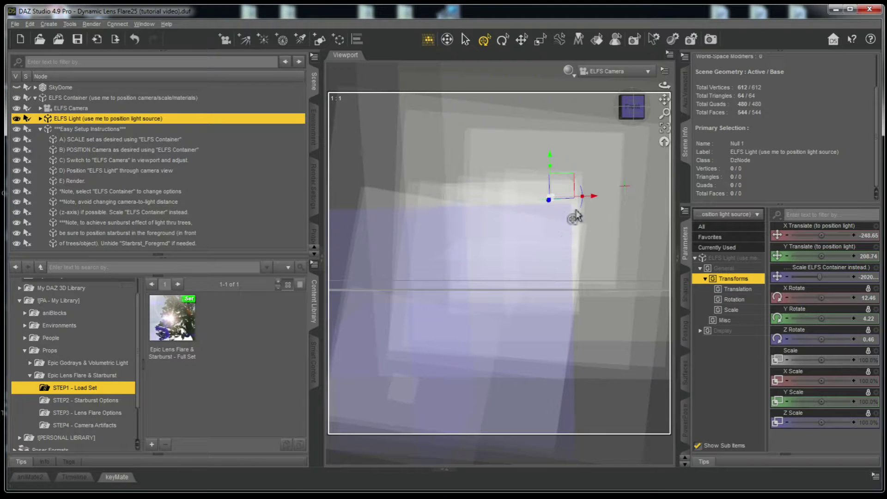
pyautogui.click(625, 71)
pyautogui.click(623, 90)
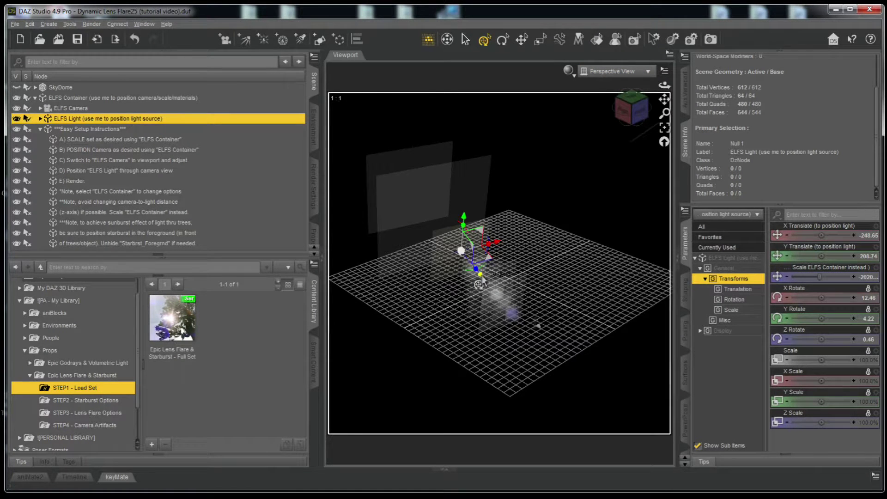
pyautogui.moveTo(480, 282); pyautogui.dragTo(495, 307)
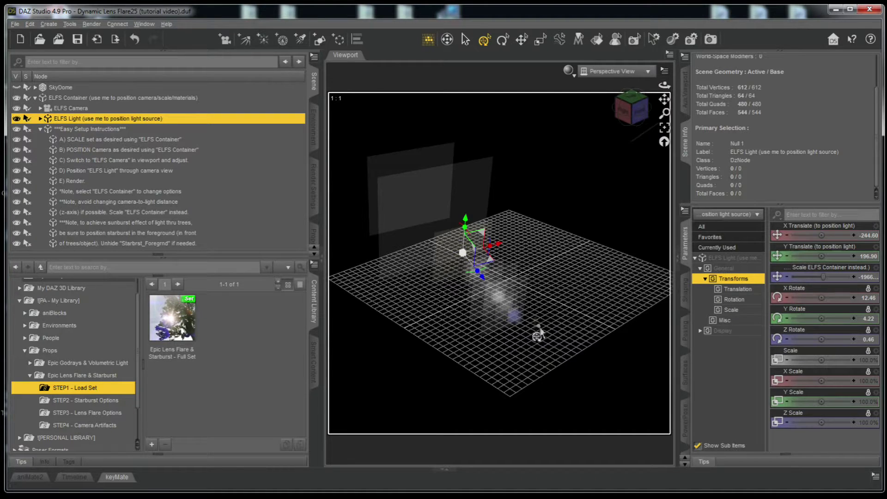
# - Rotate the ELFS Camera to about 2.5° in X and 3.1° in Y, and move the ELFS Light to about X -119, Y 54, Z -1845
pyautogui.click(80, 98)
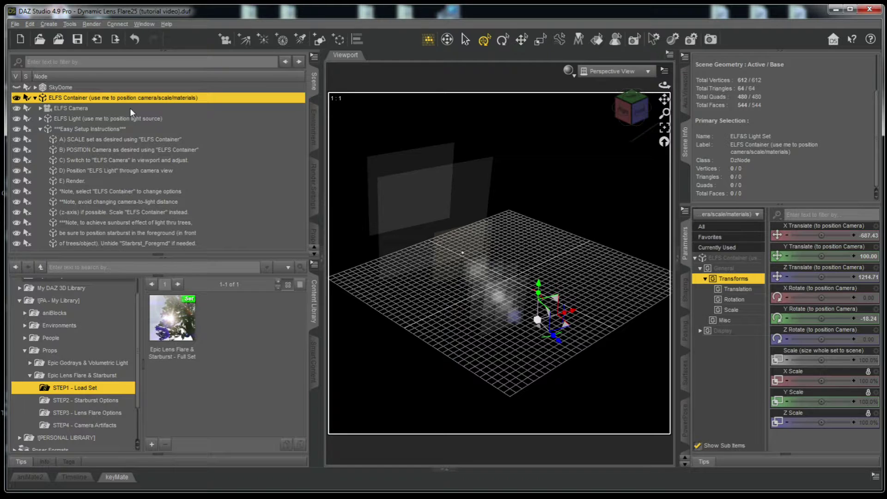
pyautogui.click(80, 107)
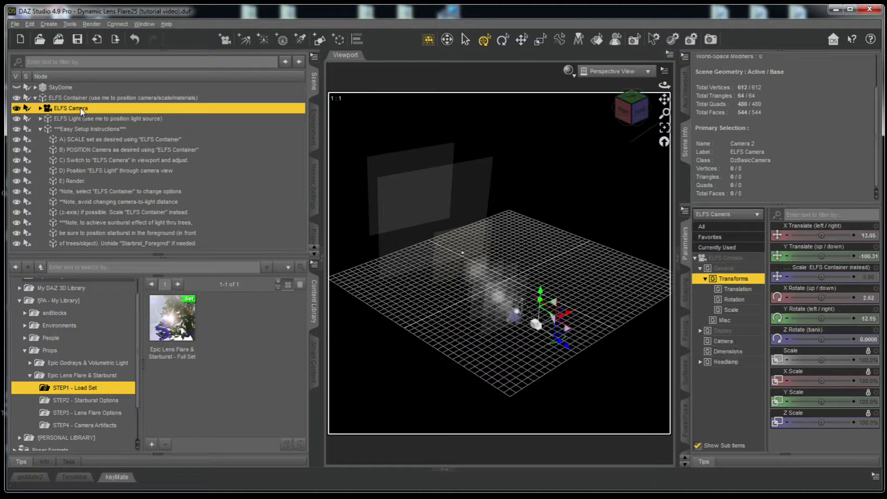
pyautogui.moveTo(550, 353); pyautogui.dragTo(531, 348)
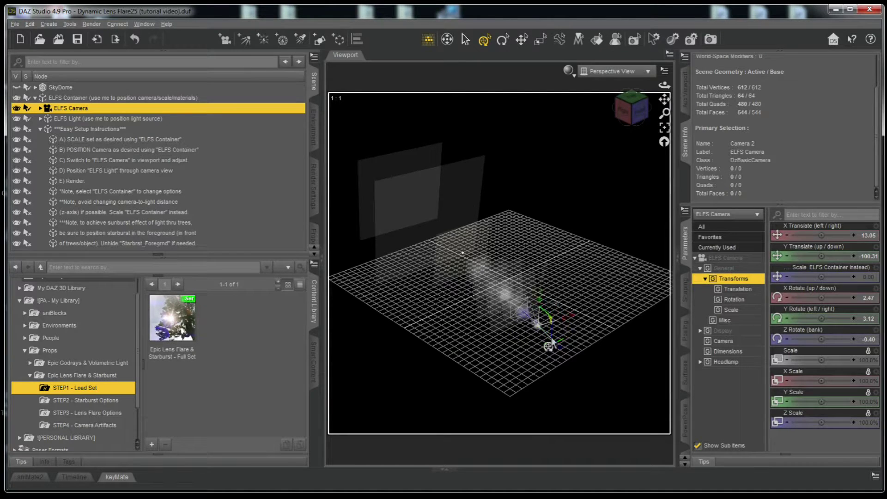
pyautogui.click(89, 120)
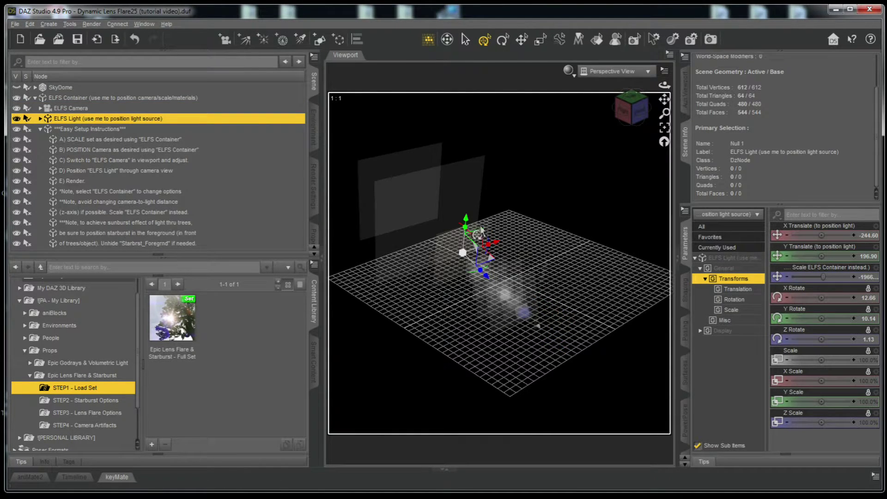
pyautogui.moveTo(480, 236); pyautogui.dragTo(491, 280)
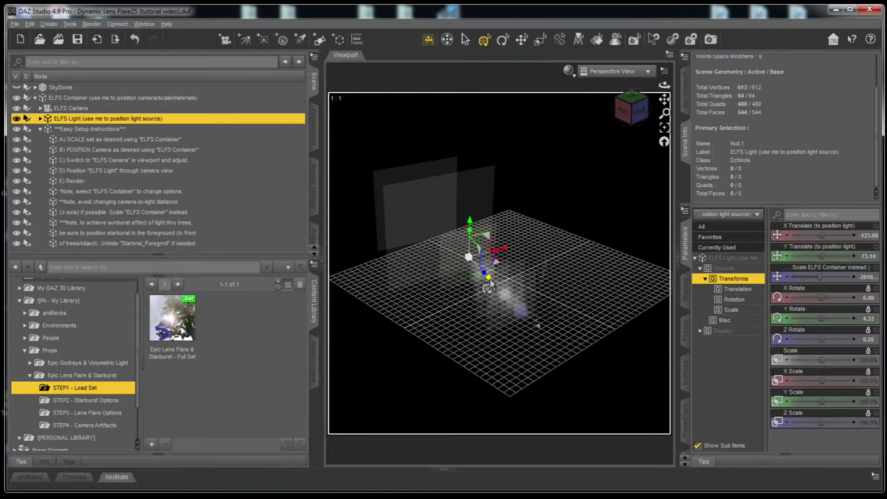
pyautogui.moveTo(491, 282); pyautogui.dragTo(483, 303)
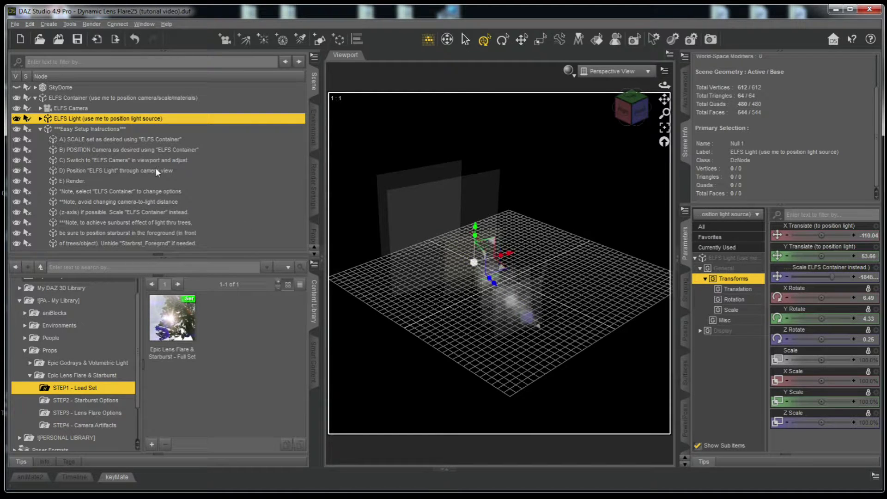
# - Move the ELFS Camera to about X 32, Y -115, Z 344, and the ELFS Light to about X -105, Y 47, Z -1774
pyautogui.click(69, 107)
pyautogui.moveTo(564, 358); pyautogui.dragTo(561, 400)
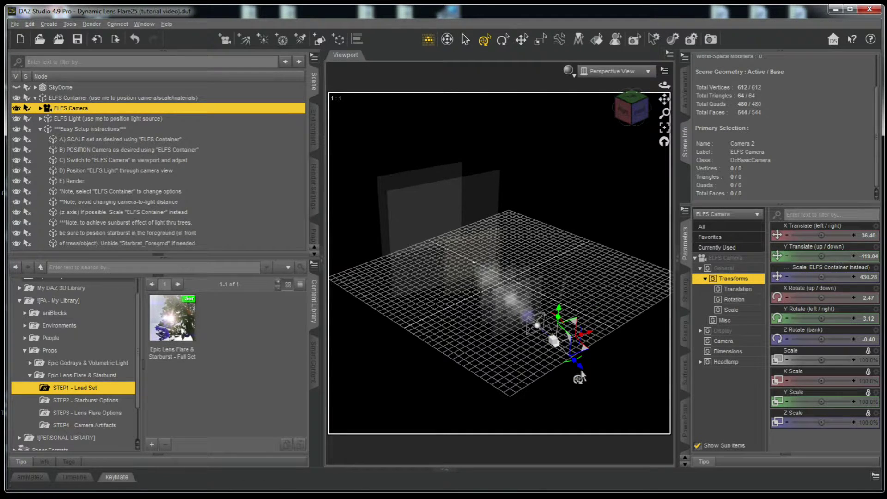
pyautogui.moveTo(581, 373)
pyautogui.mouseDown()
pyautogui.moveTo(636, 420)
pyautogui.moveTo(518, 344)
pyautogui.moveTo(567, 372)
pyautogui.mouseUp()
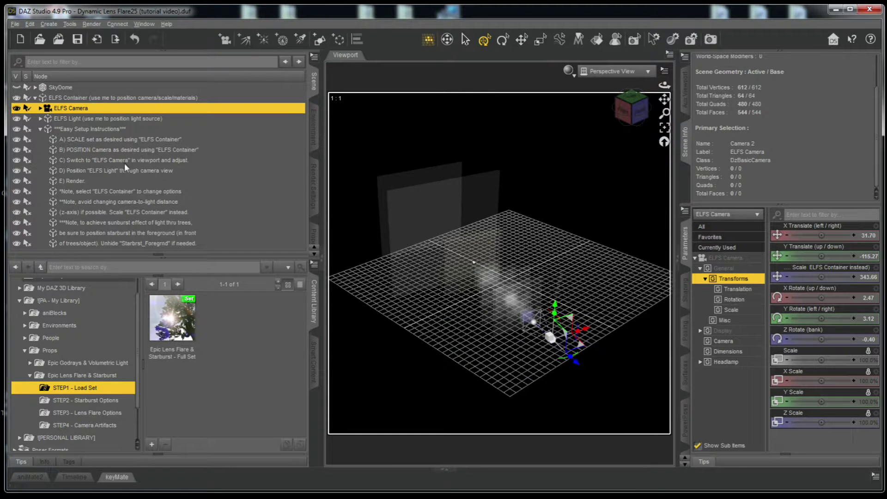
pyautogui.click(88, 121)
pyautogui.moveTo(498, 290); pyautogui.dragTo(490, 374)
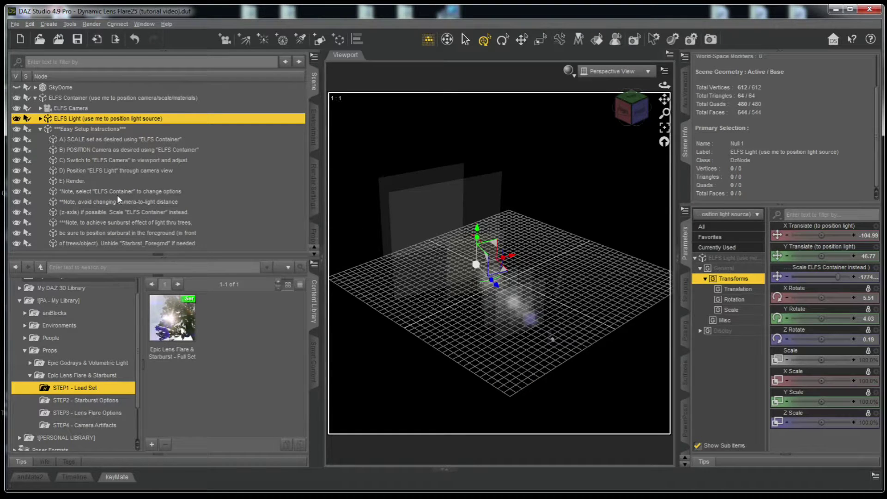
# - Collapse the ***Easy Setup Instructions*** group, and undo all placement changes made to the ELFS Container, camera and light
pyautogui.click(88, 129)
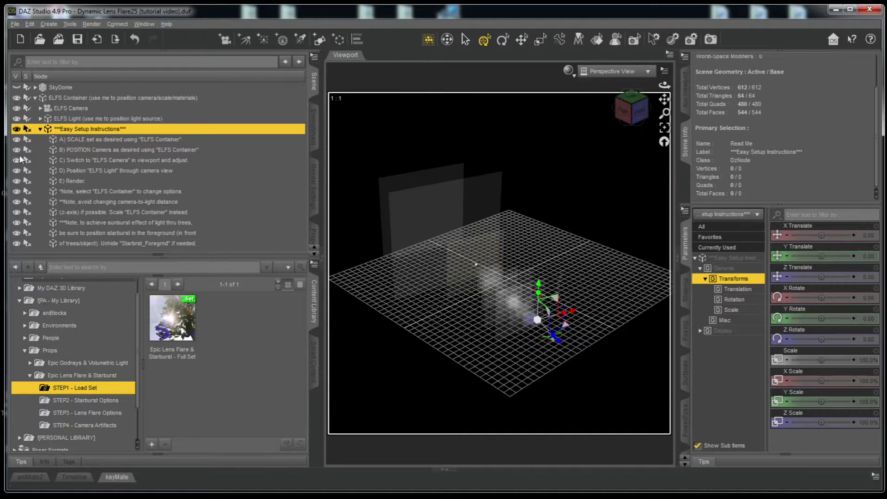
pyautogui.click(40, 130)
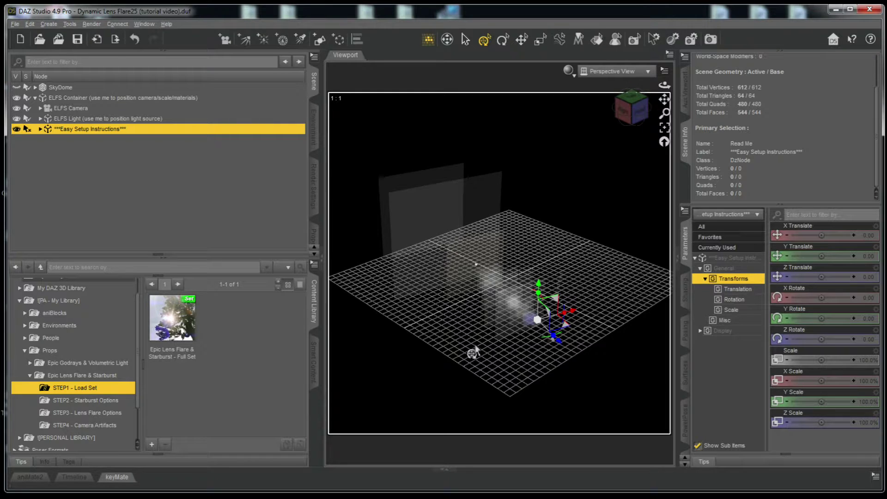
pyautogui.hotkey('ctrl', 'z')
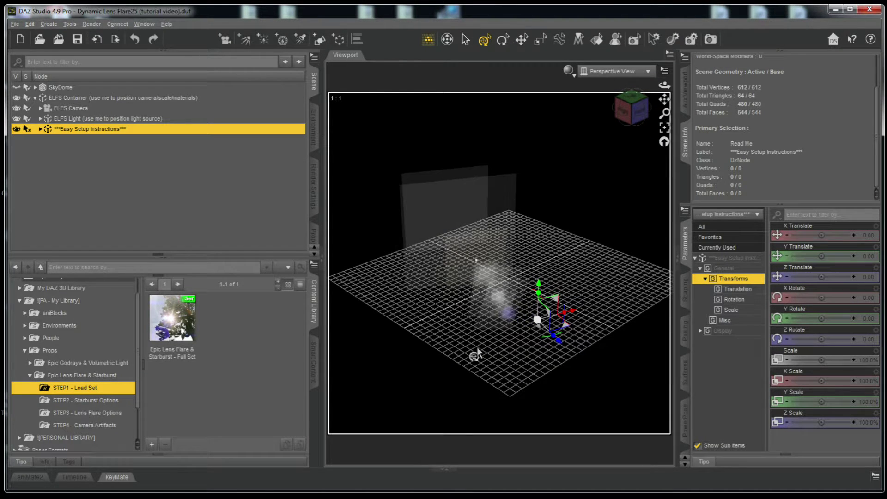
pyautogui.hotkey('ctrl', 'z')
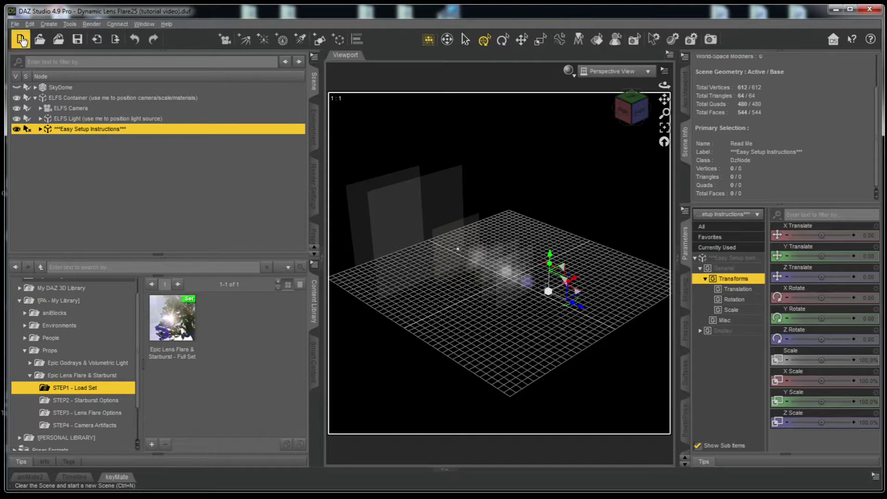
pyautogui.click(30, 24)
pyautogui.click(32, 23)
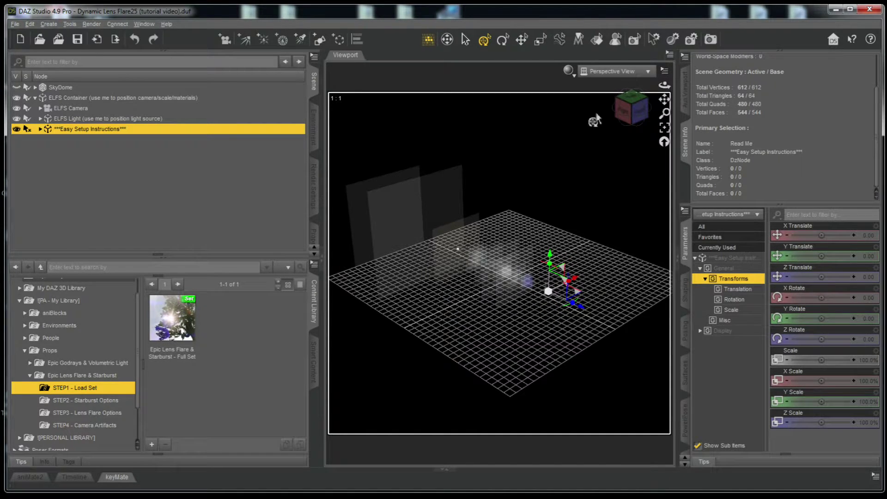
# - Look through the ELFS Camera and orbit it so the light source sits off-centre, low in the frame
pyautogui.click(605, 72)
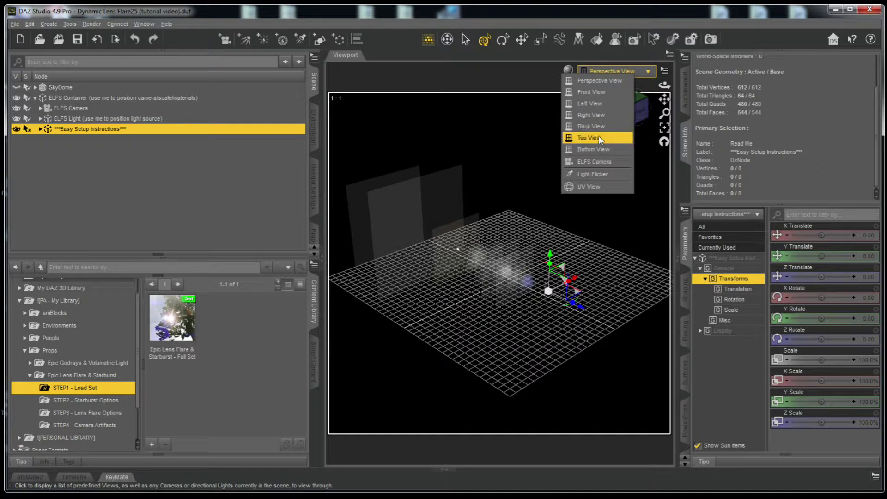
pyautogui.click(596, 162)
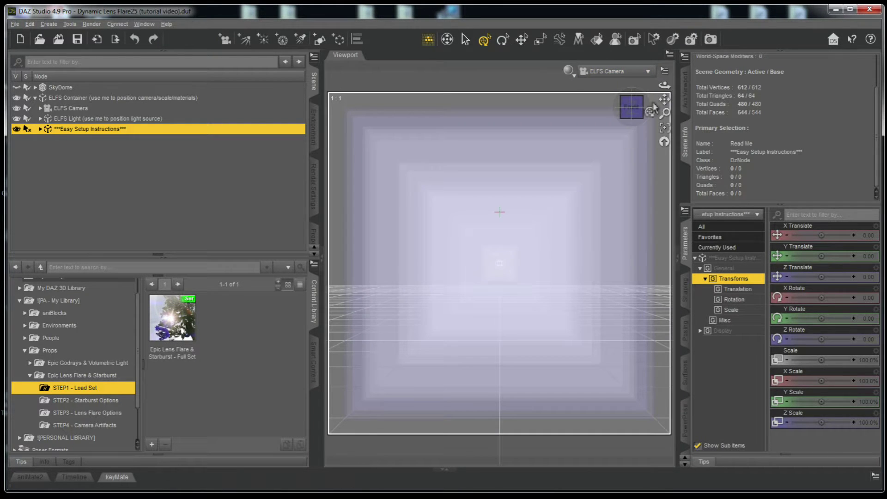
pyautogui.moveTo(508, 277); pyautogui.dragTo(441, 331)
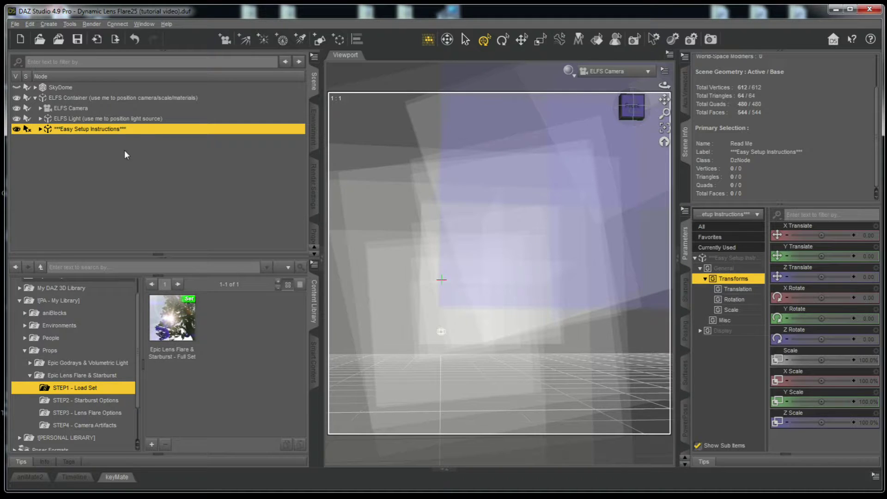
# - Select all scene nodes, make the SkyDome visible, and display the viewport in Texture Shaded with the horizon low in the ELFS Camera view
pyautogui.hotkey('ctrl', 'a')
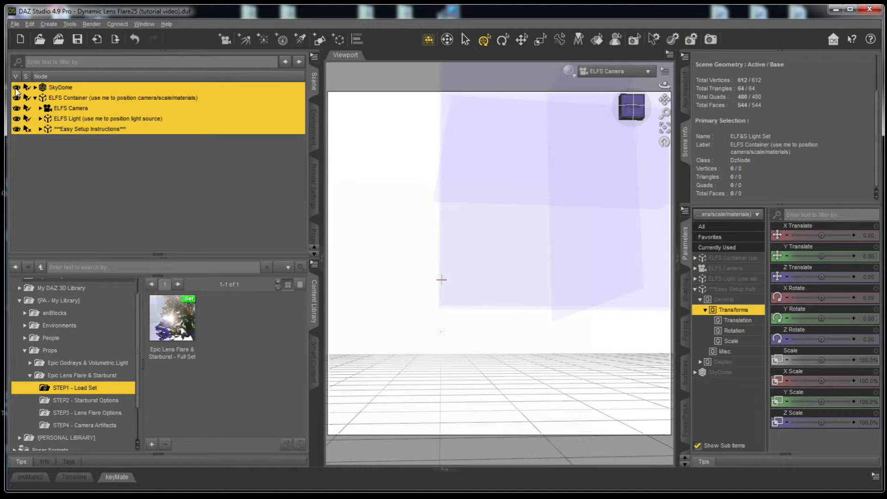
pyautogui.click(568, 70)
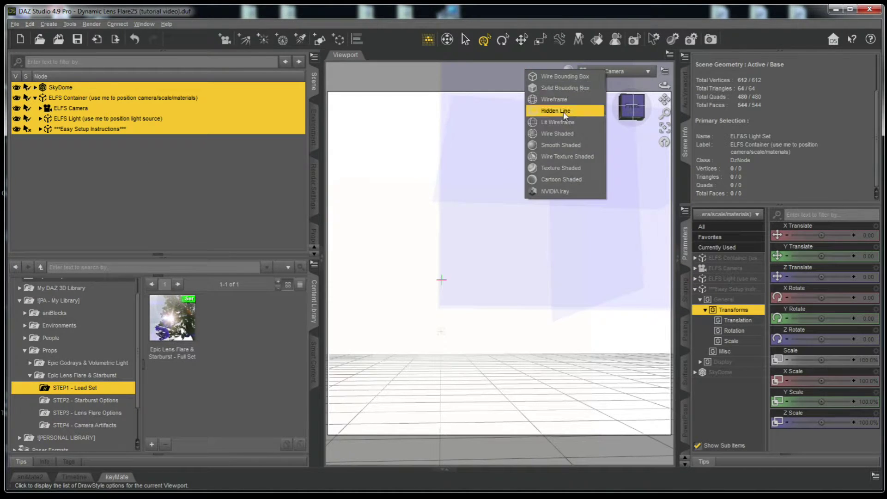
pyautogui.click(551, 169)
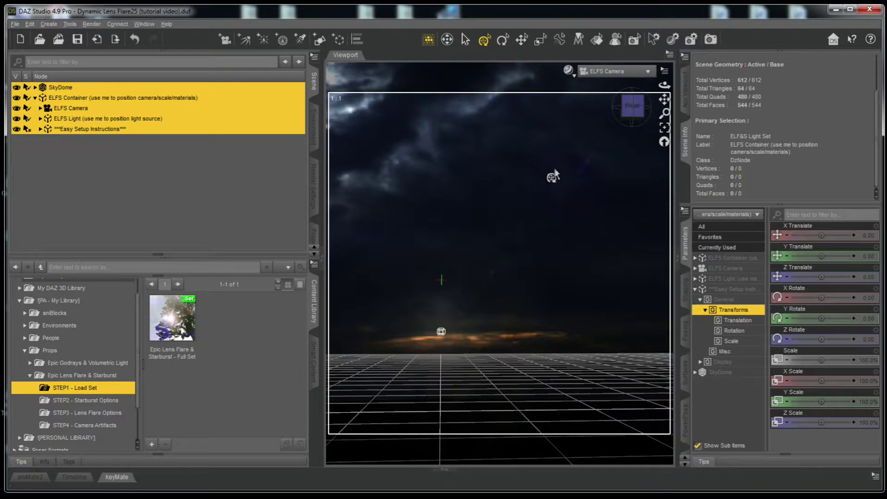
pyautogui.moveTo(663, 85)
pyautogui.mouseDown()
pyautogui.moveTo(673, 65)
pyautogui.moveTo(665, 76)
pyautogui.mouseUp()
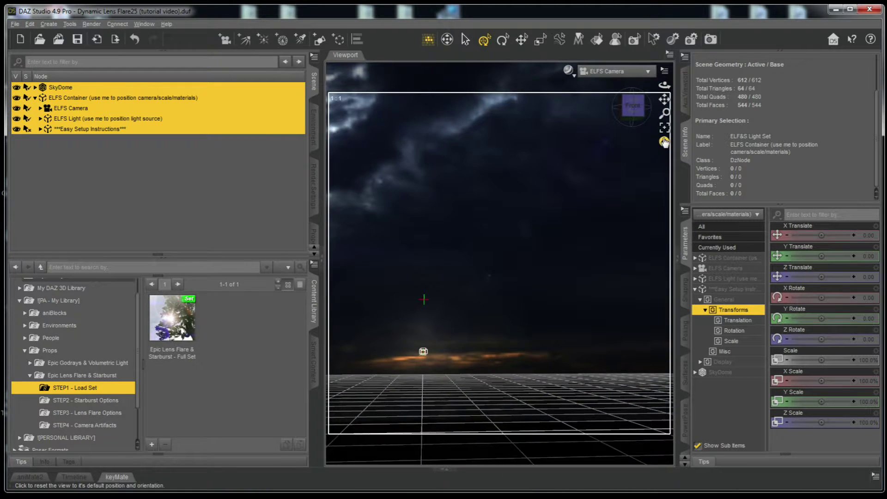
# - Preview the scene in NVIDIA Iray and orbit the ELFS Camera so the sun sits low in the frame, right of centre
pyautogui.click(569, 71)
pyautogui.click(577, 193)
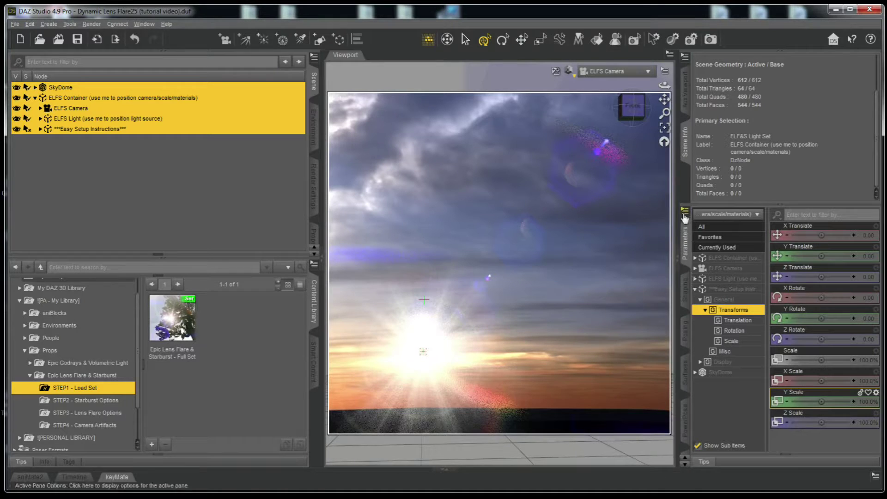
pyautogui.moveTo(664, 85); pyautogui.dragTo(667, 93)
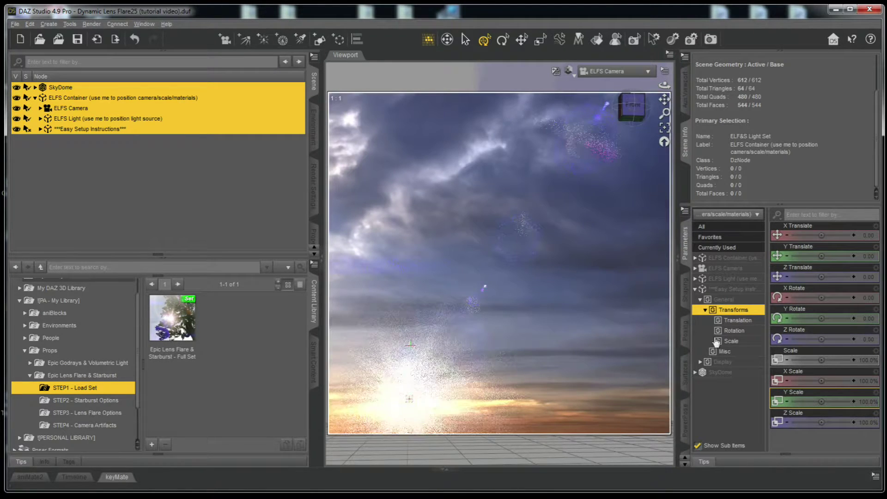
pyautogui.moveTo(665, 85); pyautogui.dragTo(668, 95)
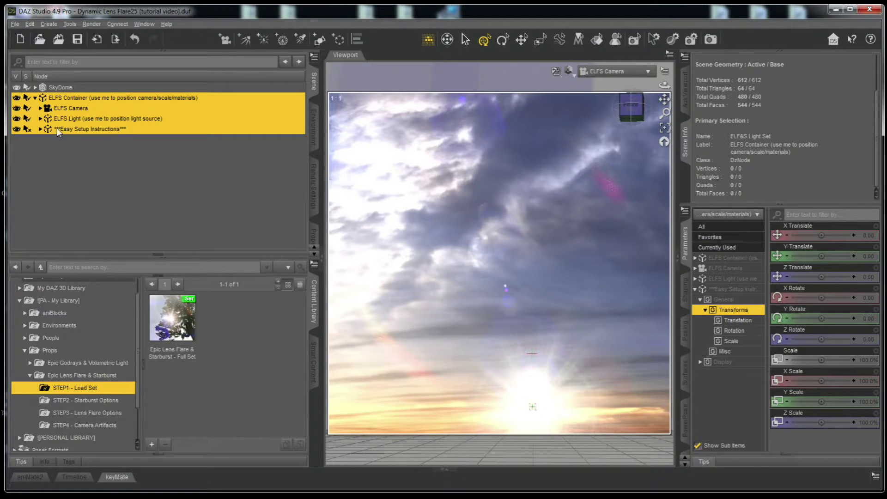
# - Collapse and select the ELFS Container, and hide and restore the SkyDome to compare the flare with and without the sky
pyautogui.click(35, 98)
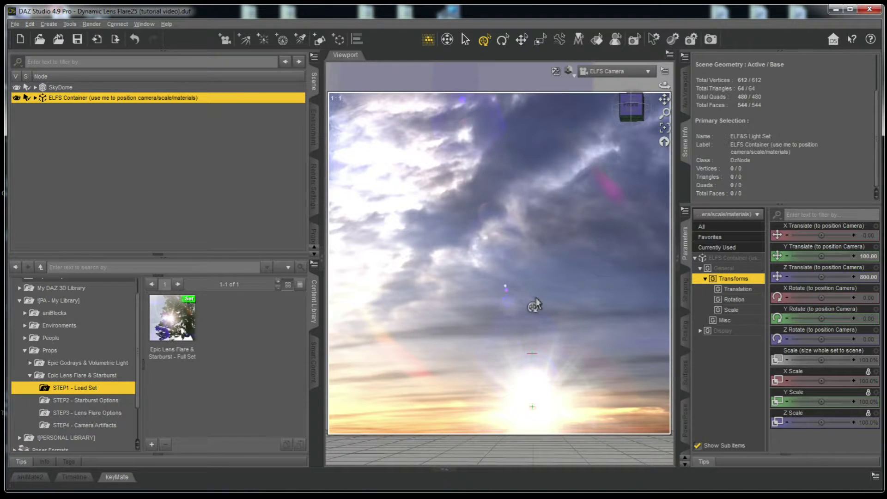
pyautogui.scroll(-1, 74, 351)
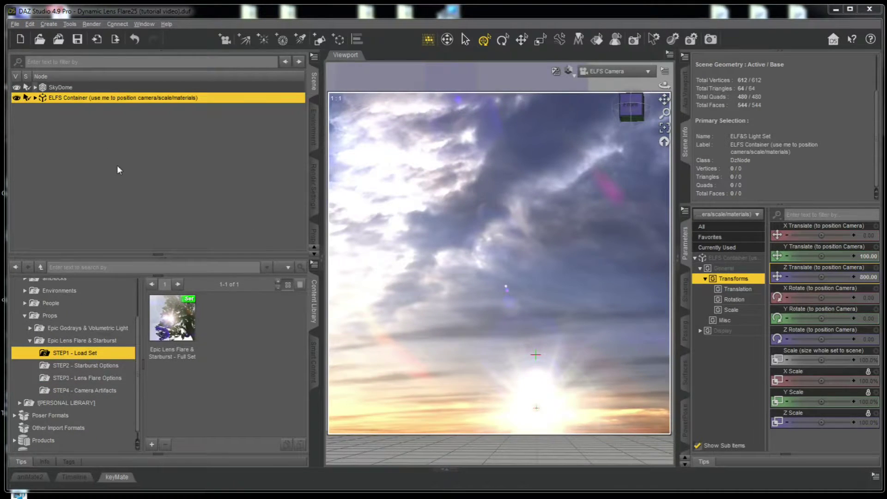
pyautogui.click(16, 88)
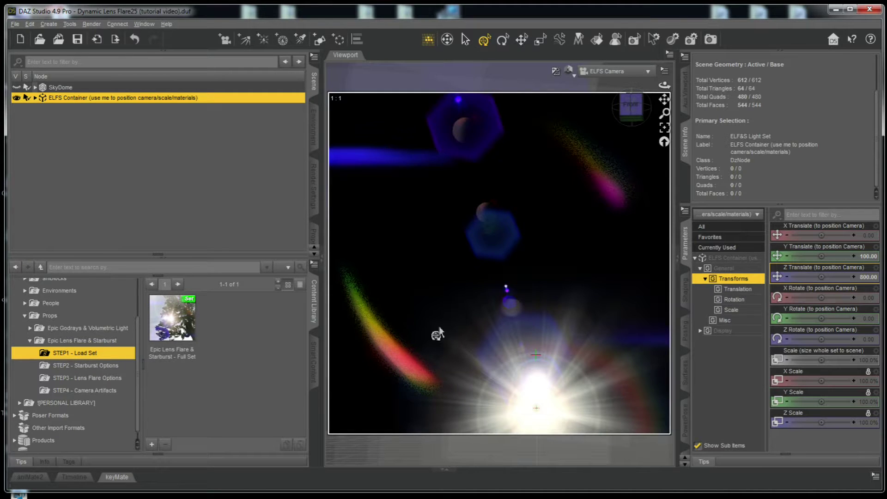
pyautogui.click(16, 88)
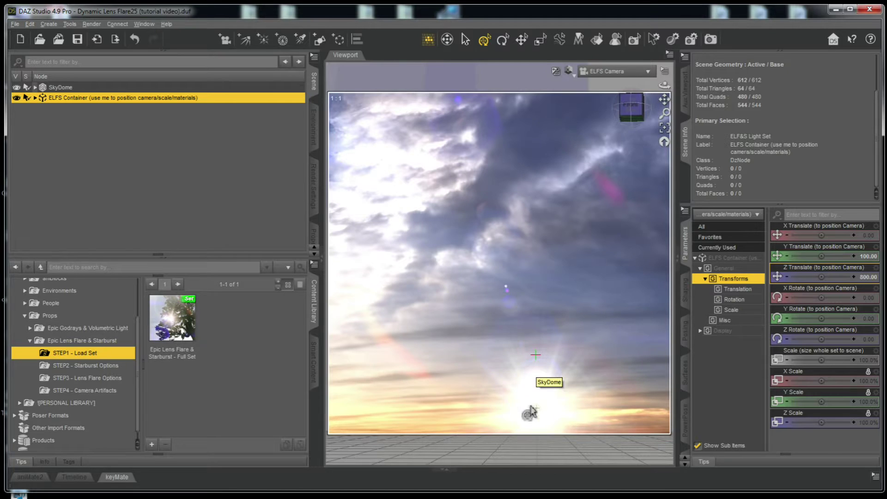
pyautogui.hotkey('ctrl', 'z')
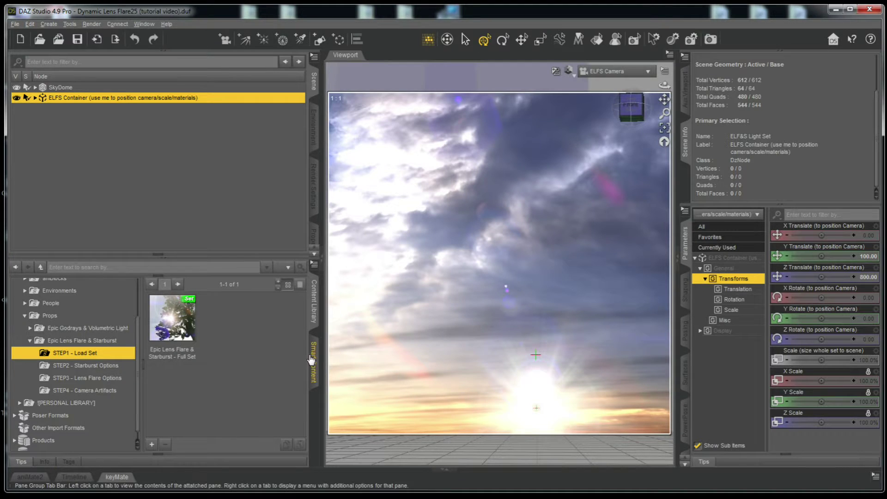
# - Apply the Starburst-3W material preset from STEP2 - Starburst Options to the ELFS Container
pyautogui.click(110, 369)
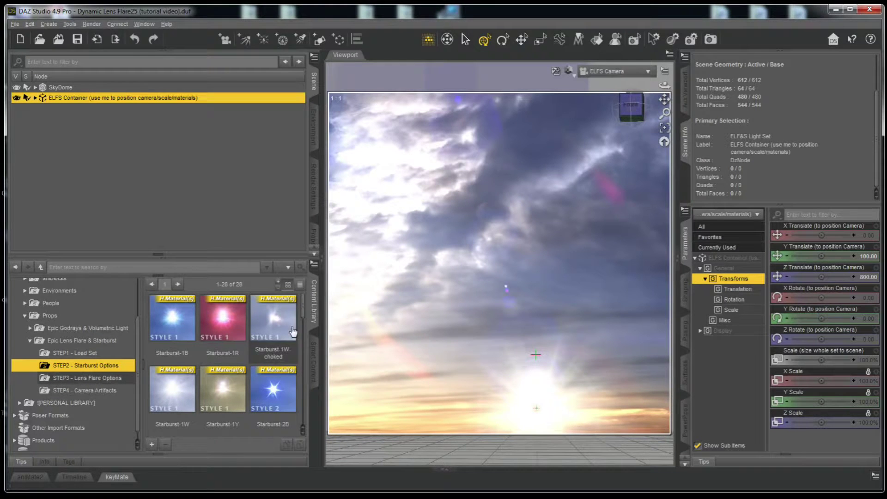
pyautogui.scroll(-2, 305, 318)
pyautogui.moveTo(305, 317); pyautogui.dragTo(306, 328)
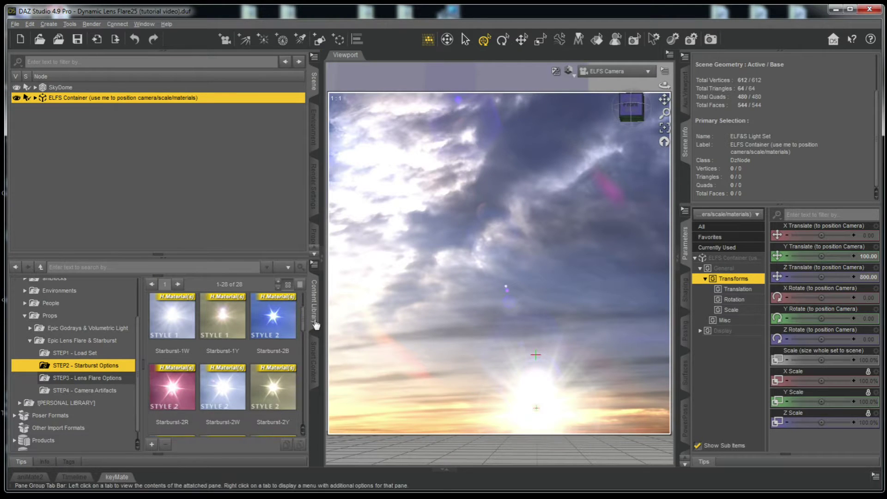
pyautogui.moveTo(307, 323); pyautogui.dragTo(304, 334)
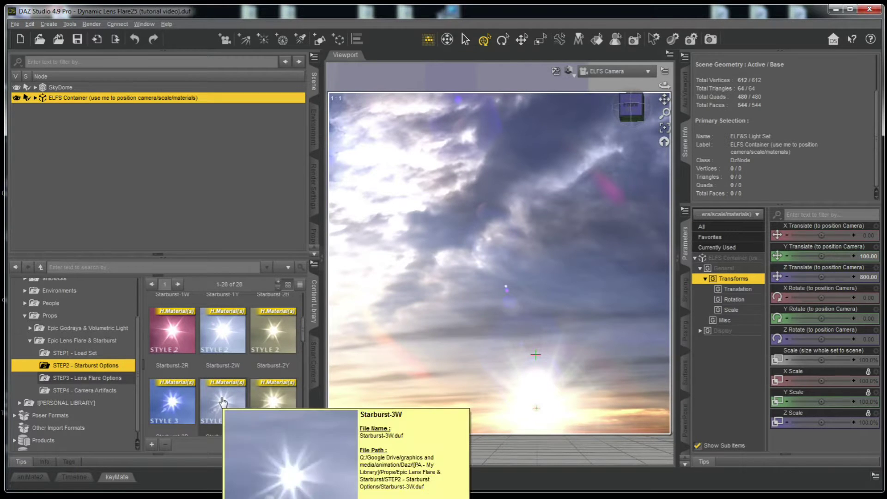
pyautogui.doubleClick(234, 436)
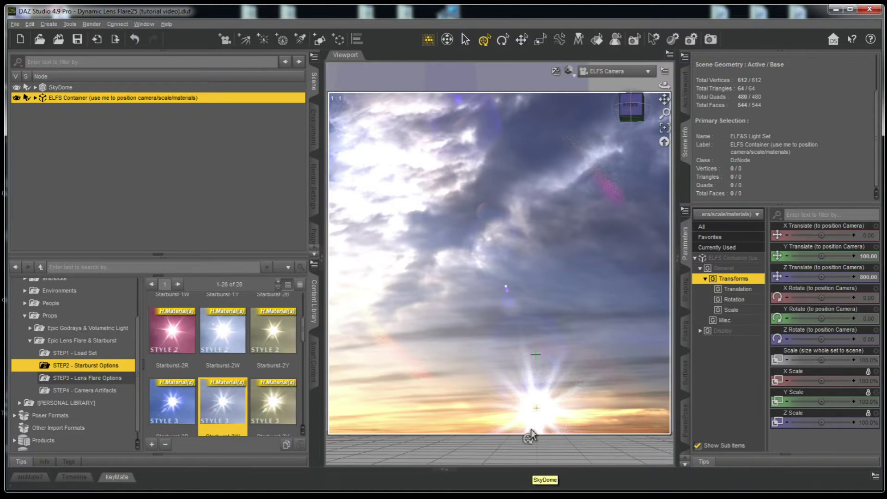
# - Apply the Lens-Flare_SUNLIGHT-LO material preset from STEP3 - Lens Flare Options to the ELFS Container
pyautogui.click(88, 378)
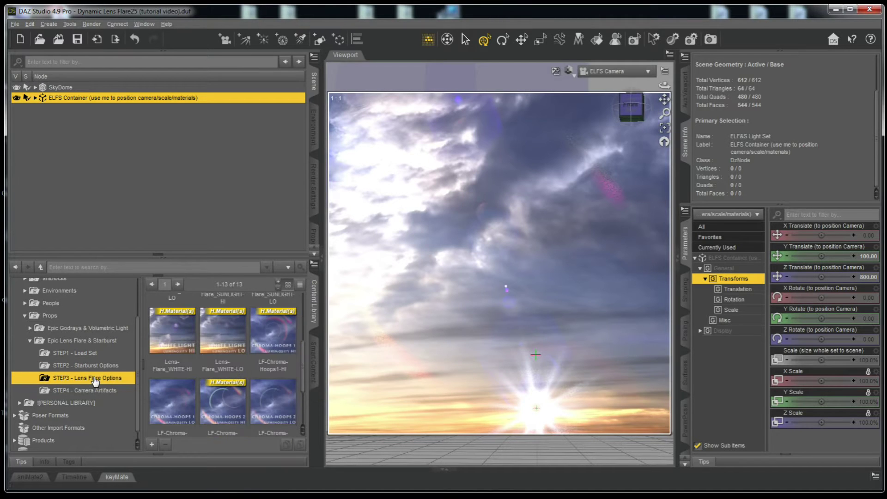
pyautogui.scroll(3, 305, 356)
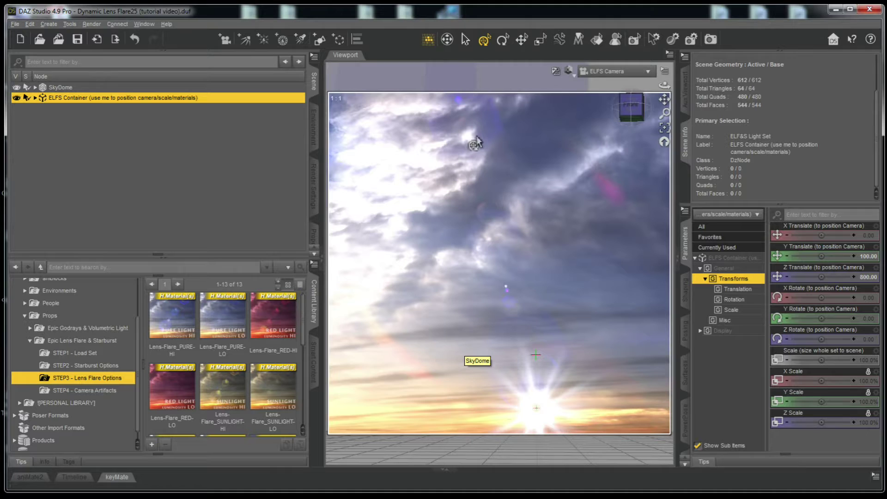
pyautogui.moveTo(193, 346)
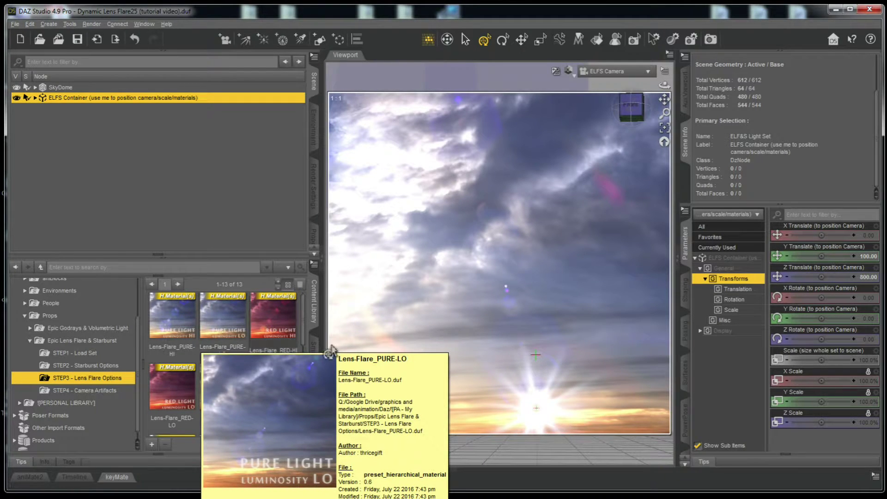
pyautogui.moveTo(281, 401)
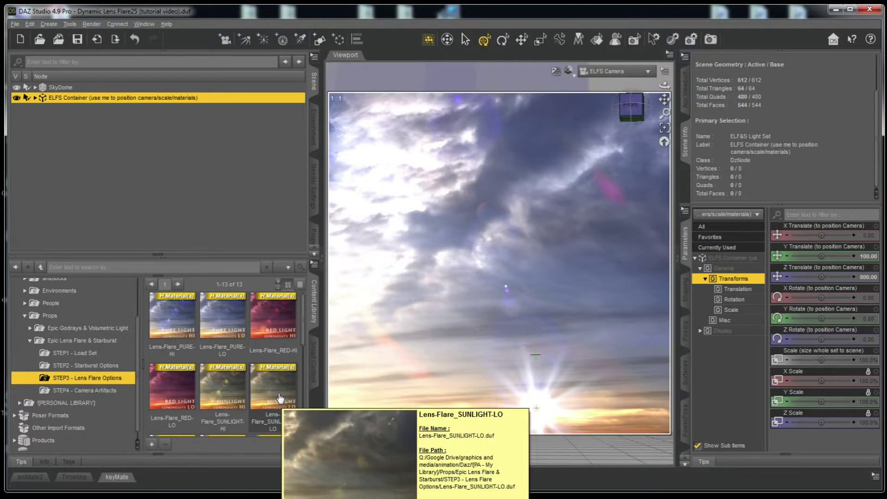
pyautogui.doubleClick(279, 397)
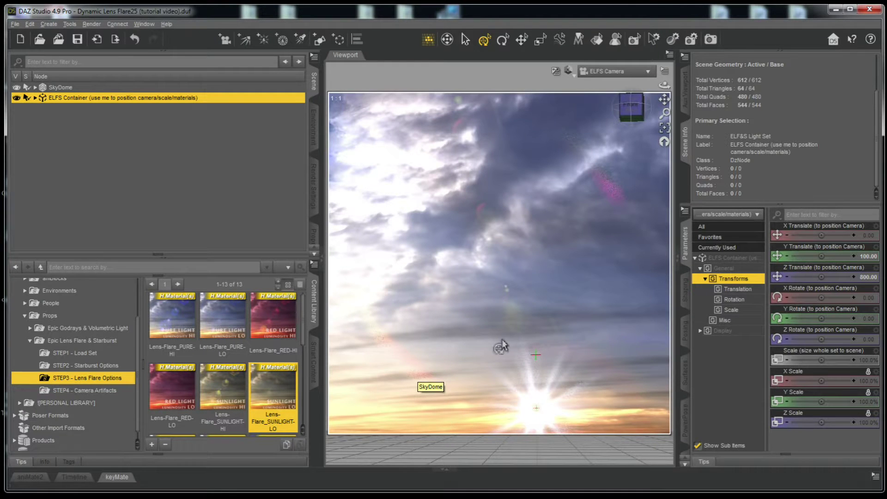
# - Apply the Lens-Flare_SUNLIGHT-HI preset to the ELFS Container and orbit the ELFS Camera so the sun sits near the frame's lower-right corner
pyautogui.scroll(-1, 303, 335)
pyautogui.moveTo(304, 334); pyautogui.dragTo(303, 398)
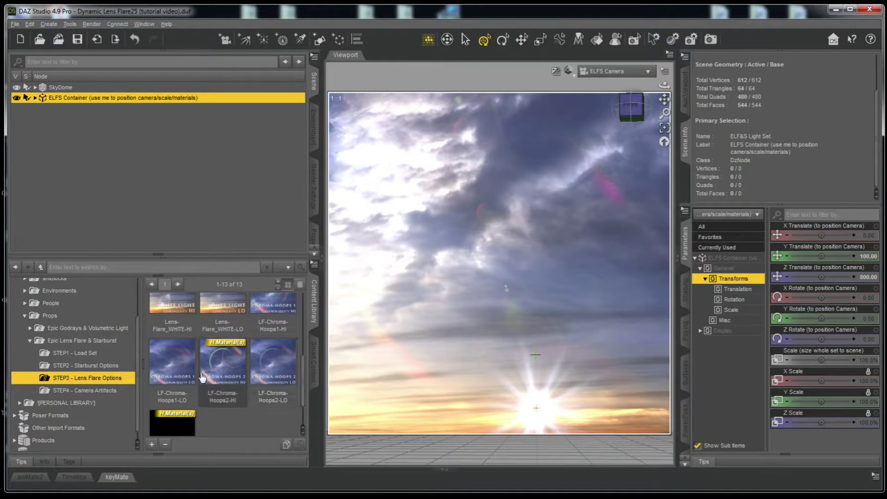
pyautogui.moveTo(201, 376); pyautogui.dragTo(305, 318)
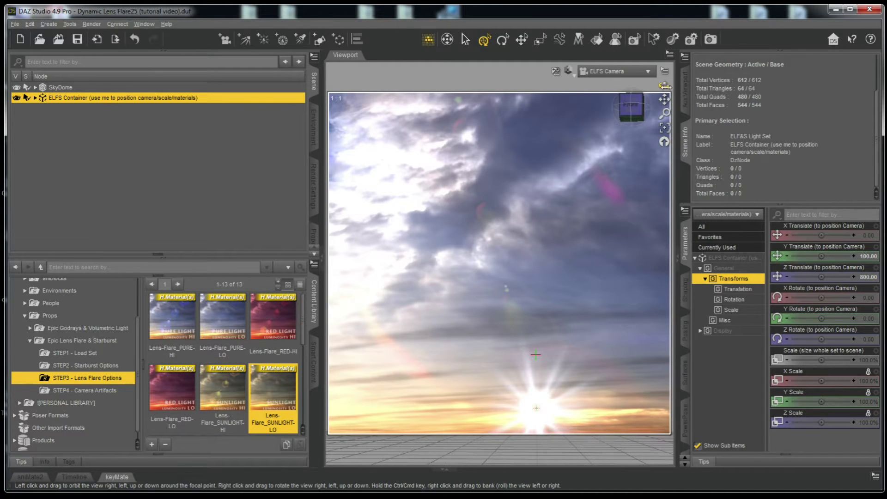
pyautogui.moveTo(665, 85); pyautogui.dragTo(671, 87)
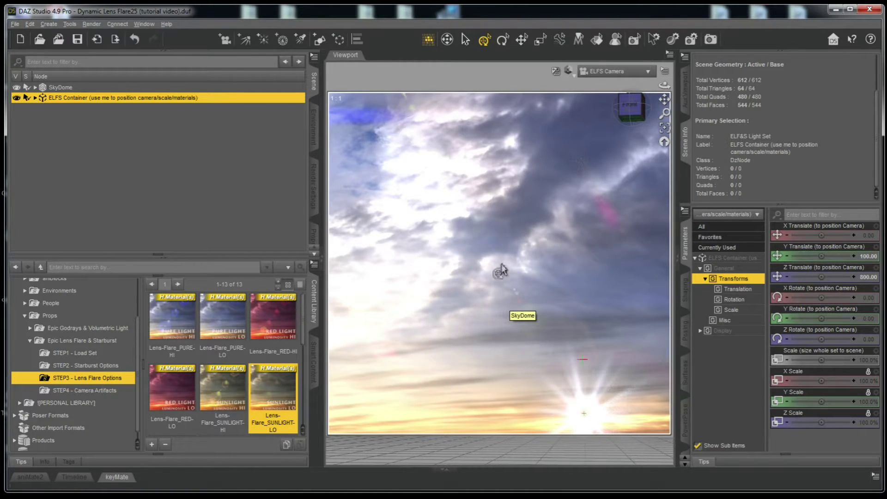
pyautogui.moveTo(304, 325); pyautogui.dragTo(305, 320)
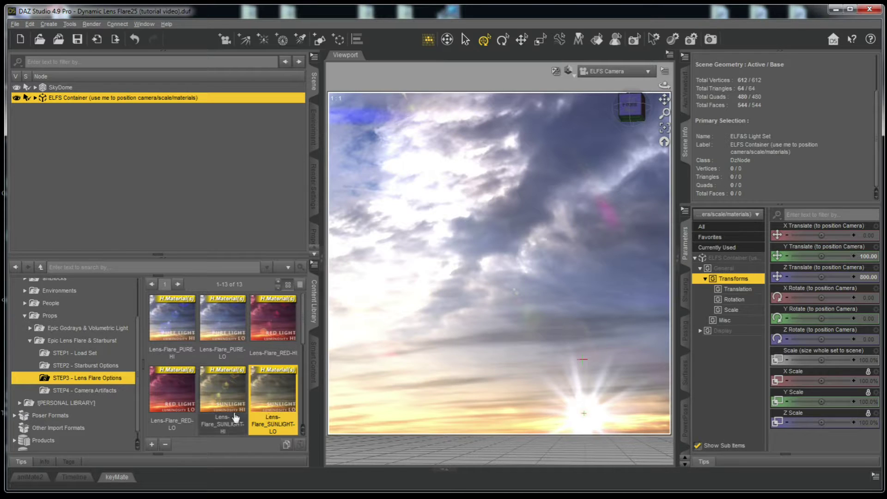
pyautogui.doubleClick(228, 401)
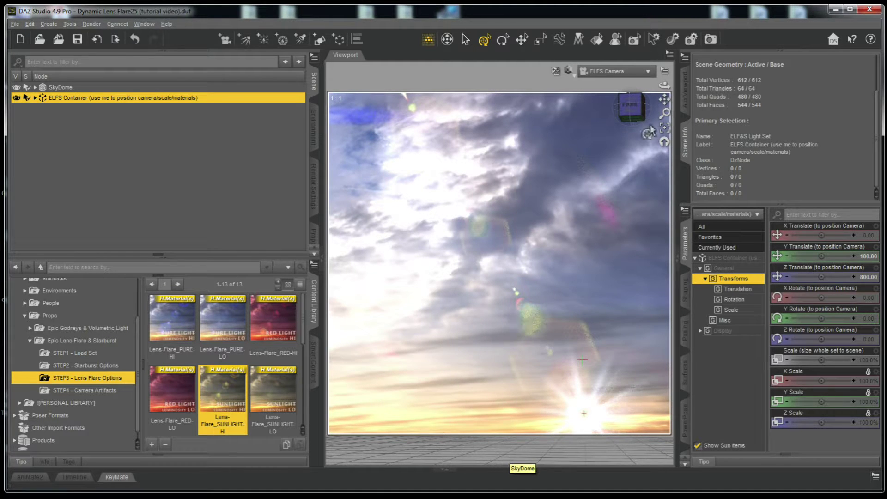
pyautogui.moveTo(664, 86); pyautogui.dragTo(567, 95)
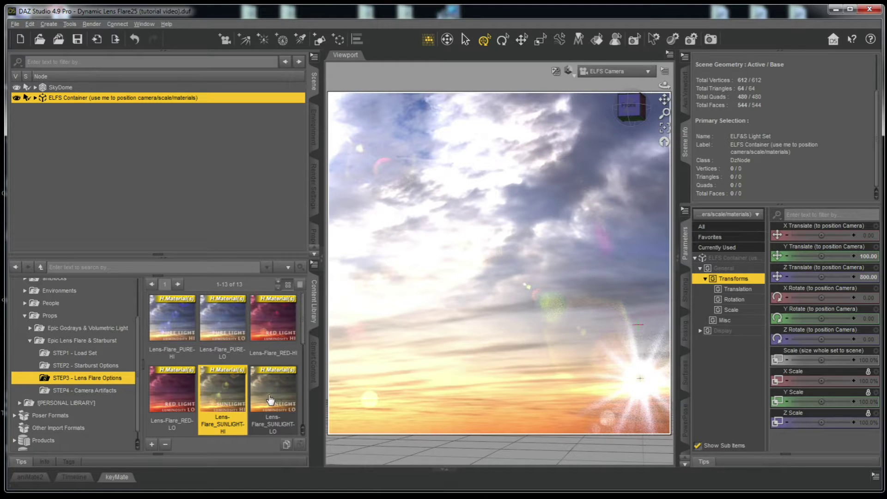
pyautogui.moveTo(271, 397)
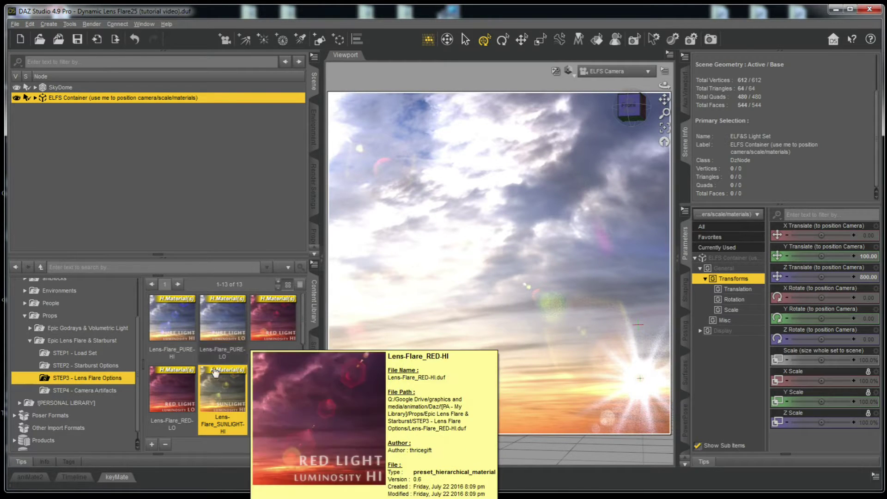
pyautogui.moveTo(219, 367)
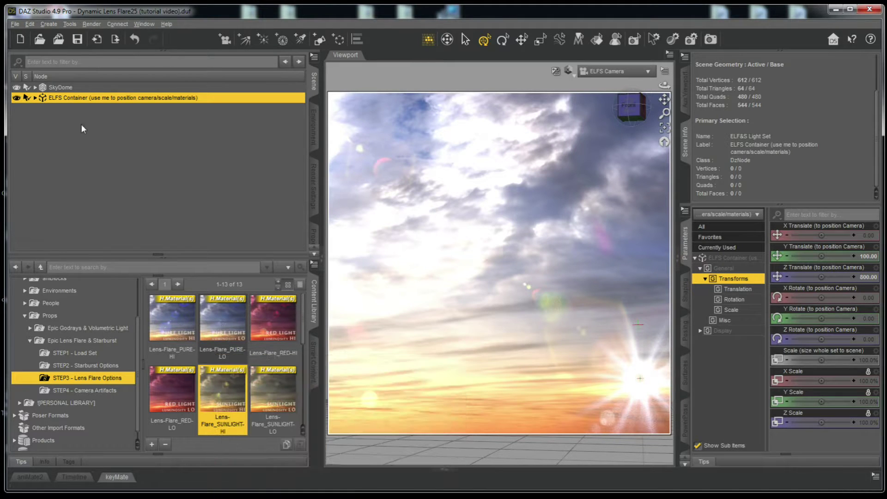
# - Expand the ELFS Container and ELFS Light hierarchy, and select the LF1 lens flare plane
pyautogui.click(35, 97)
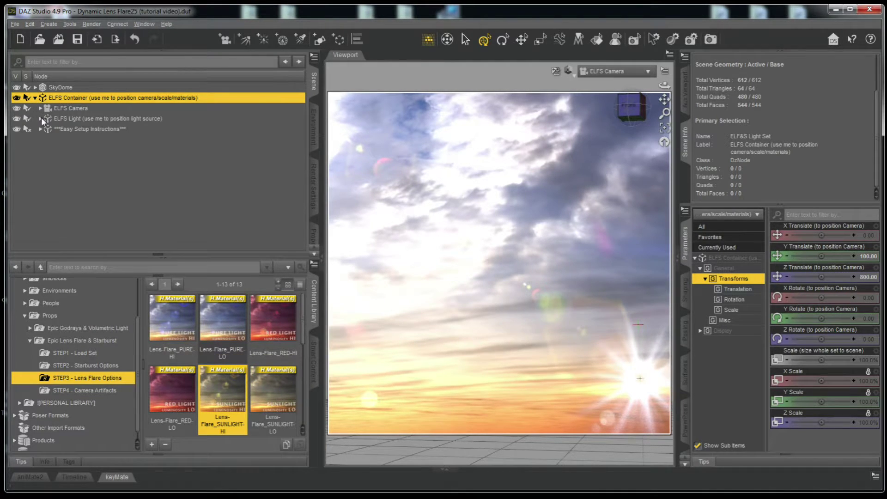
pyautogui.click(41, 118)
pyautogui.click(63, 170)
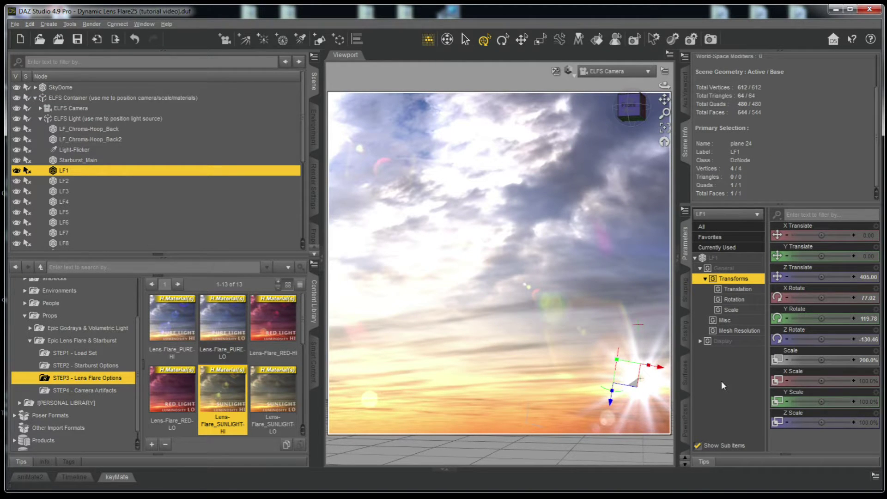
# - Show the currently used surface settings of LF1 and examine its Base Color texture map and its emission and opacity settings
pyautogui.click(685, 361)
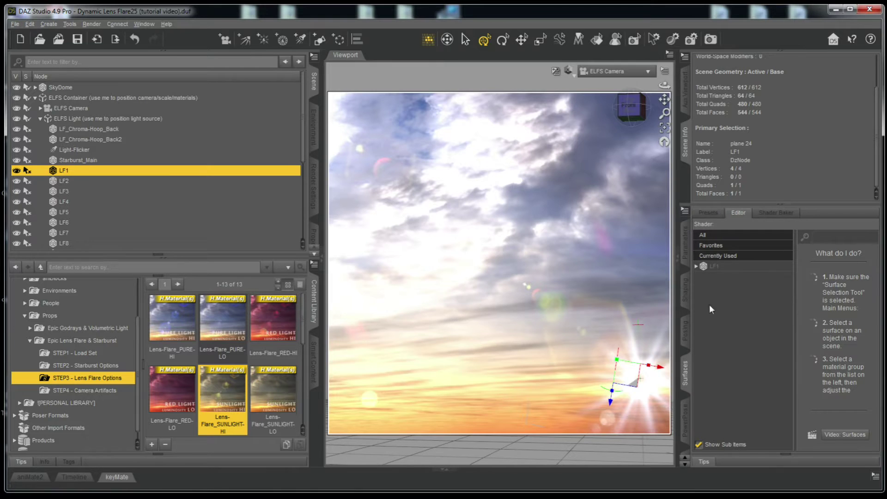
pyautogui.click(721, 268)
pyautogui.click(719, 256)
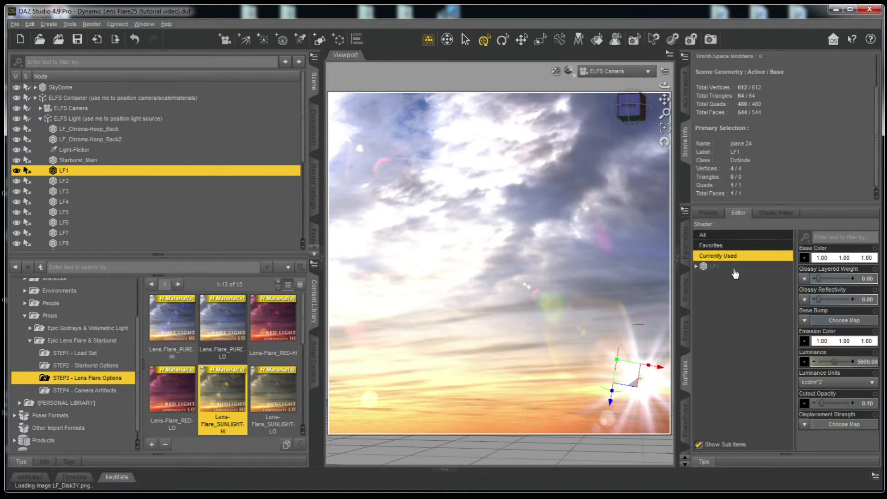
pyautogui.moveTo(803, 261)
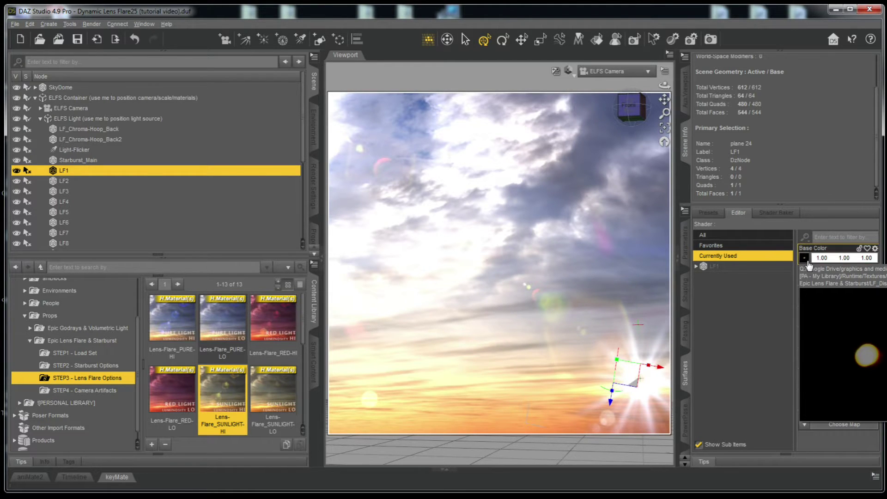
pyautogui.moveTo(804, 403)
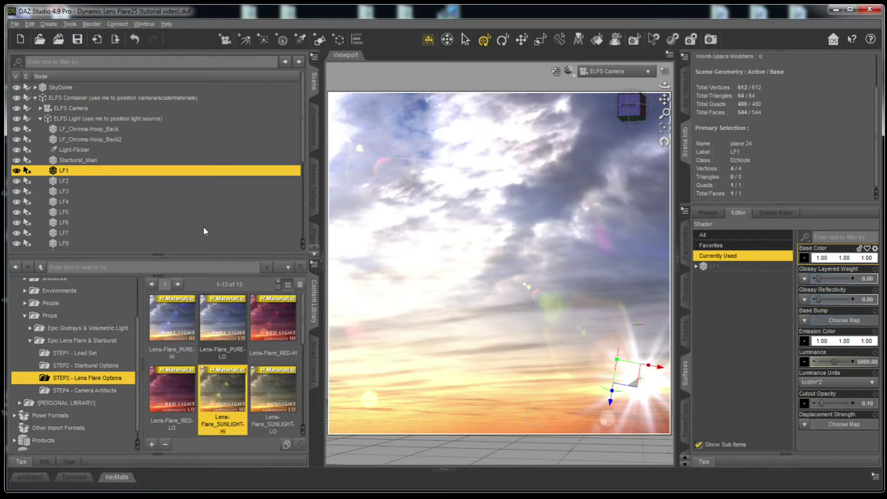
# - Select the LF3 plane's surface and browse the Epic Lens Flare & Starburst texture folder for alternative Base Color images
pyautogui.click(67, 192)
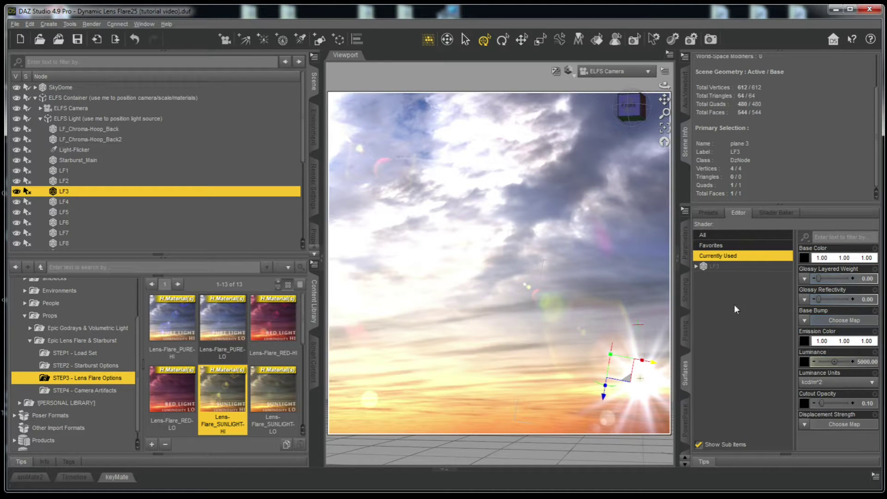
pyautogui.click(719, 266)
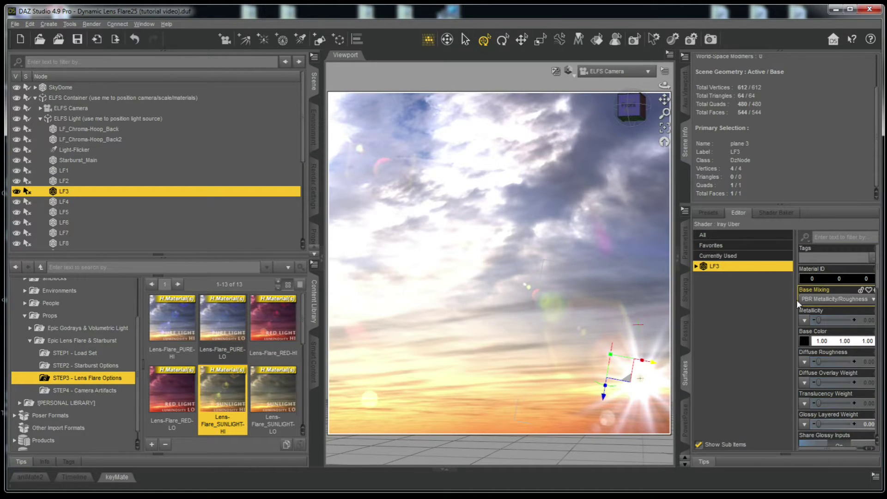
pyautogui.click(804, 344)
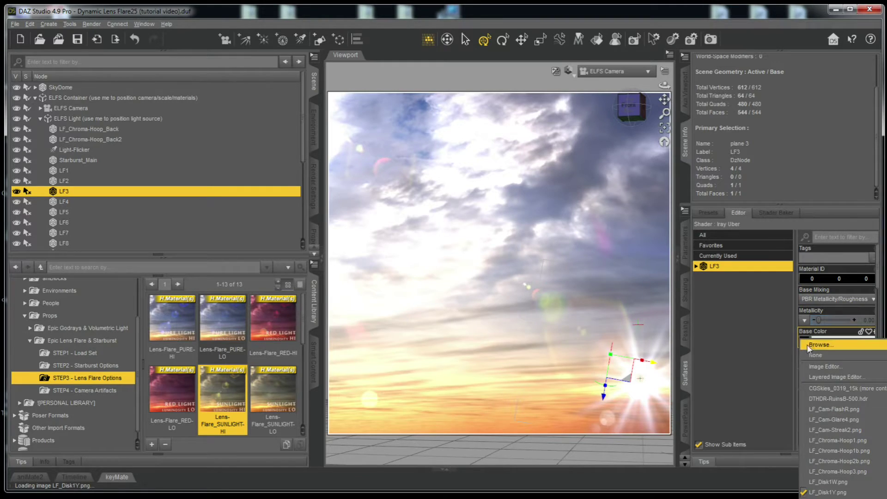
pyautogui.click(810, 346)
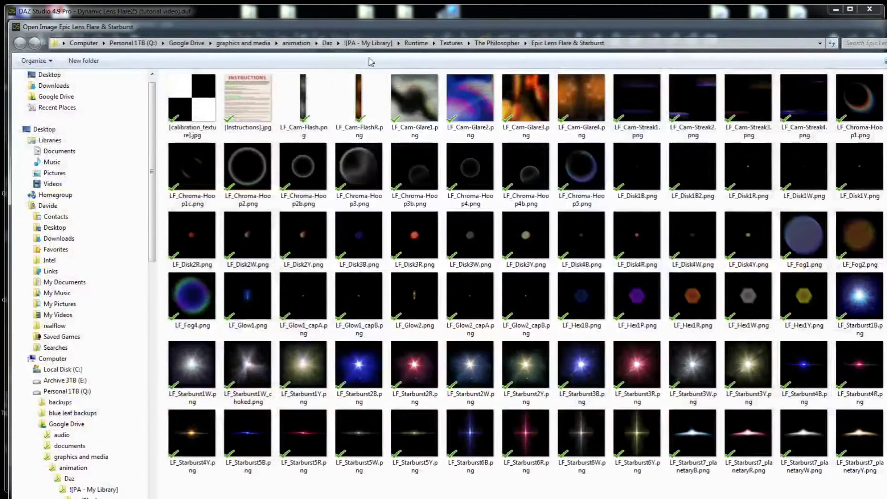
pyautogui.doubleClick(632, 26)
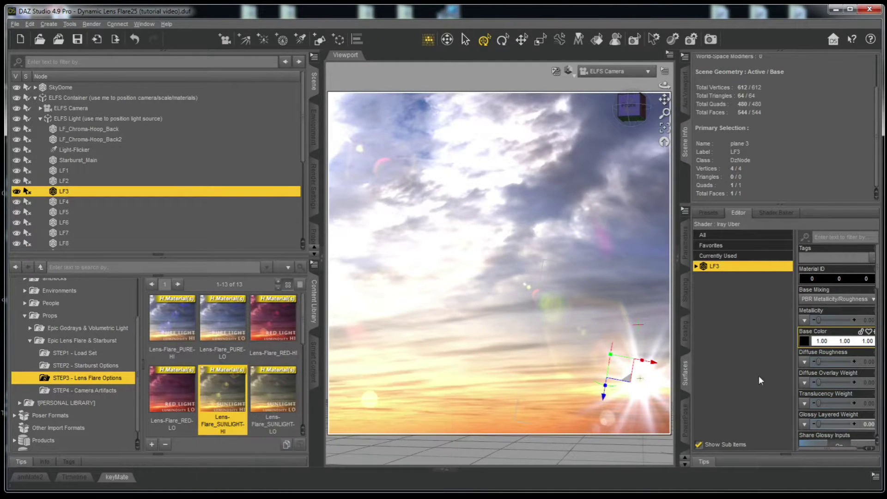
pyautogui.click(804, 341)
pyautogui.click(807, 345)
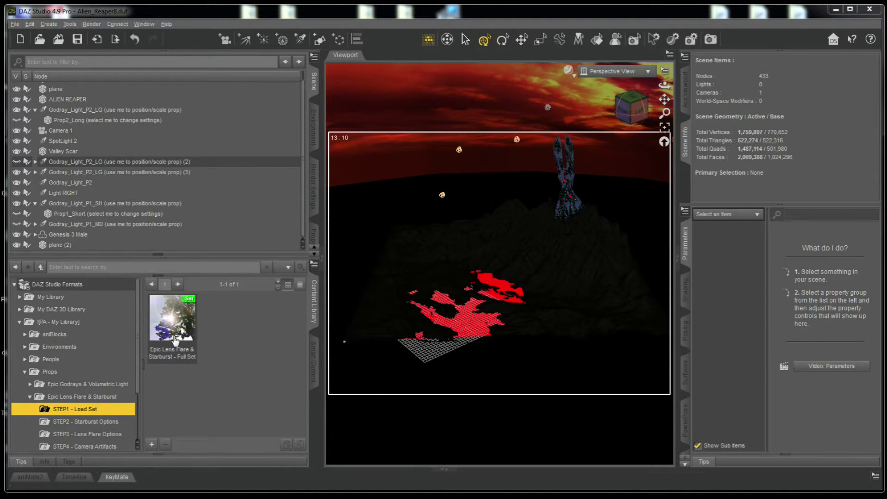
# - Select Camera 1, check the Alien_Reaper8 scene through it, and return to the Perspective View
pyautogui.moveTo(175, 340); pyautogui.dragTo(583, 379)
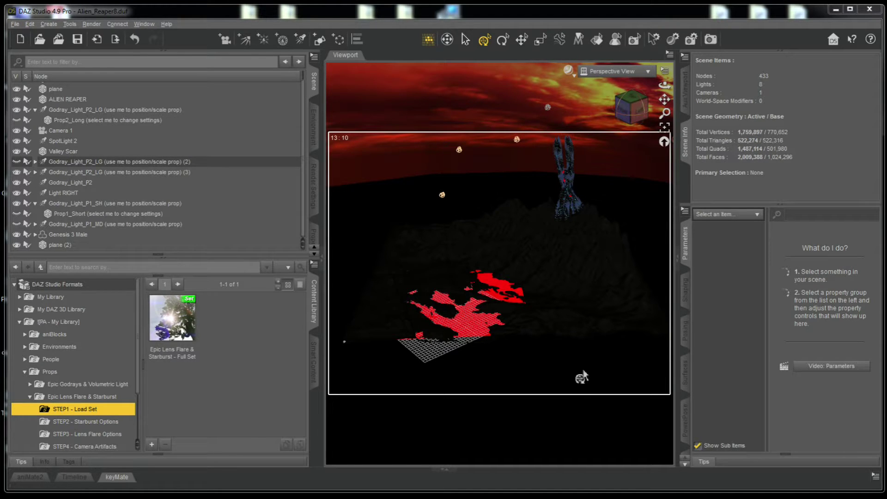
pyautogui.moveTo(583, 371); pyautogui.dragTo(301, 301)
pyautogui.click(73, 131)
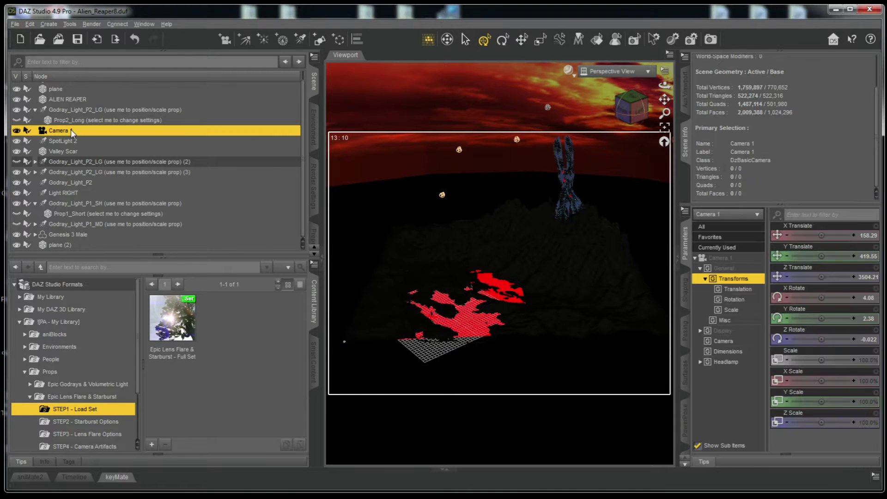
pyautogui.click(615, 72)
pyautogui.click(600, 162)
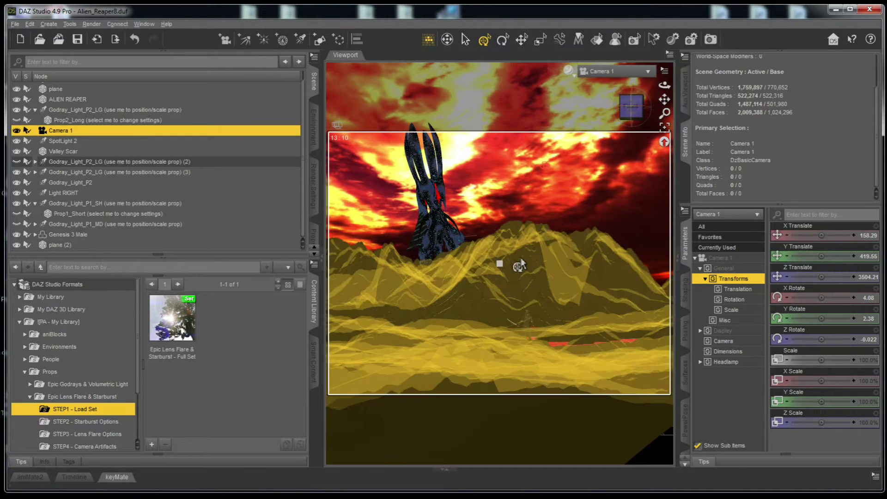
pyautogui.click(627, 78)
pyautogui.click(626, 81)
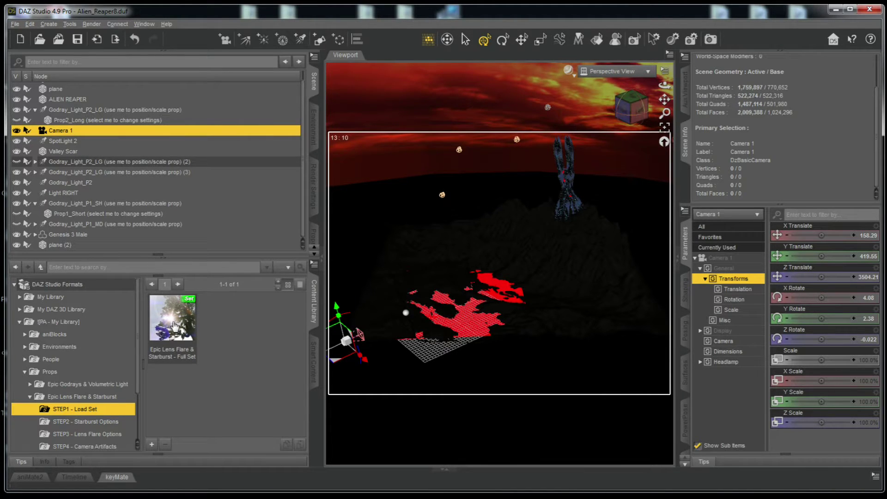
# - Load the Epic Lens Flare & Starburst - Full Set into the scene and display the viewport as Smooth Shaded
pyautogui.moveTo(175, 325); pyautogui.dragTo(347, 352)
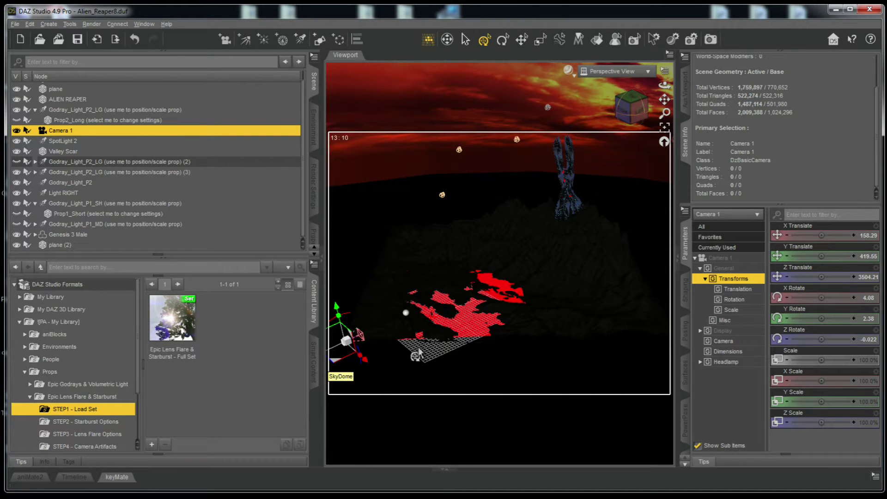
pyautogui.moveTo(174, 320)
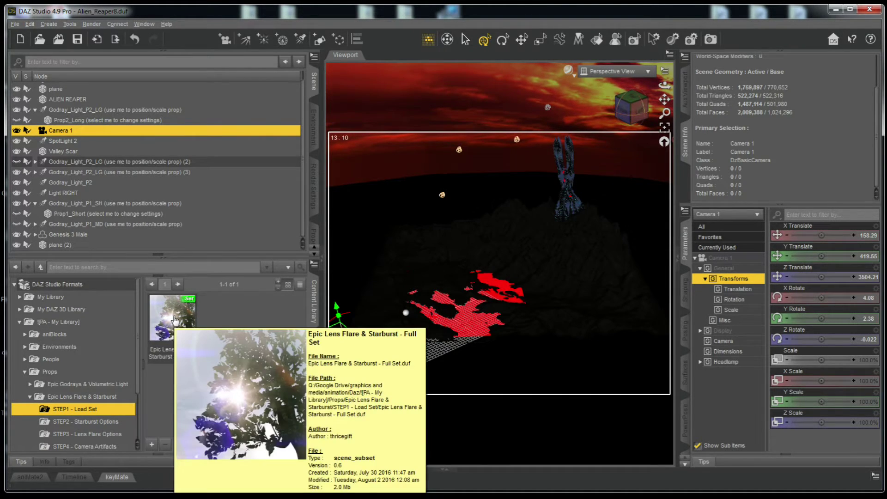
pyautogui.doubleClick(175, 319)
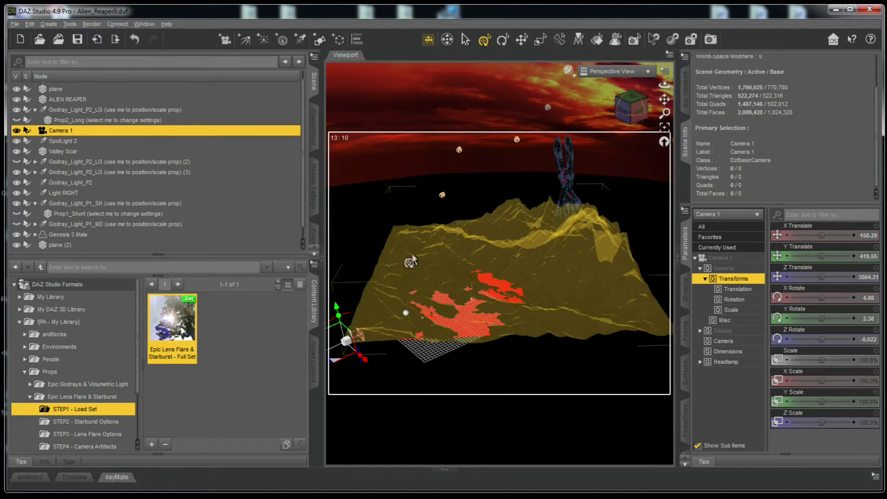
pyautogui.click(569, 72)
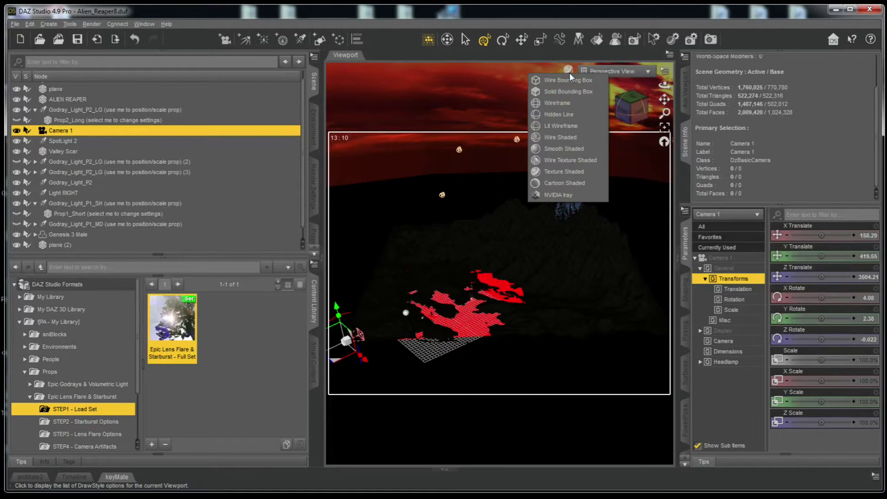
pyautogui.click(567, 148)
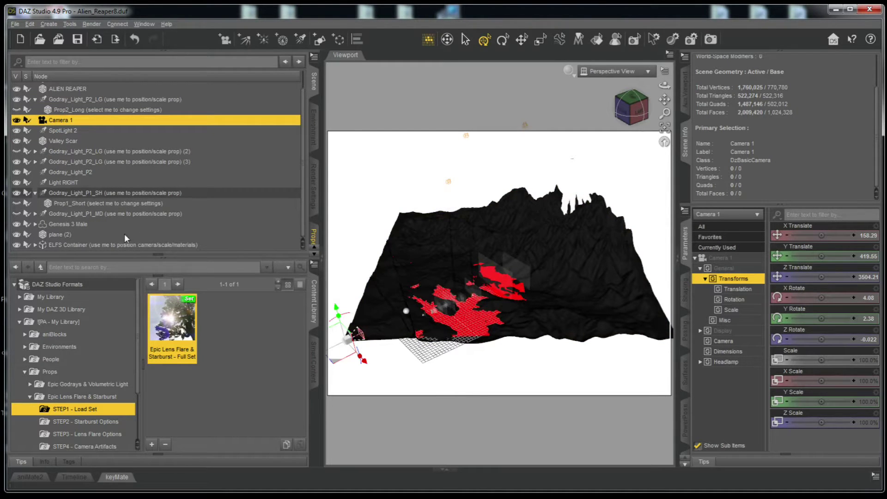
# - Scale the whole ELFS Container up to about 265% to suit the large terrain
pyautogui.click(118, 245)
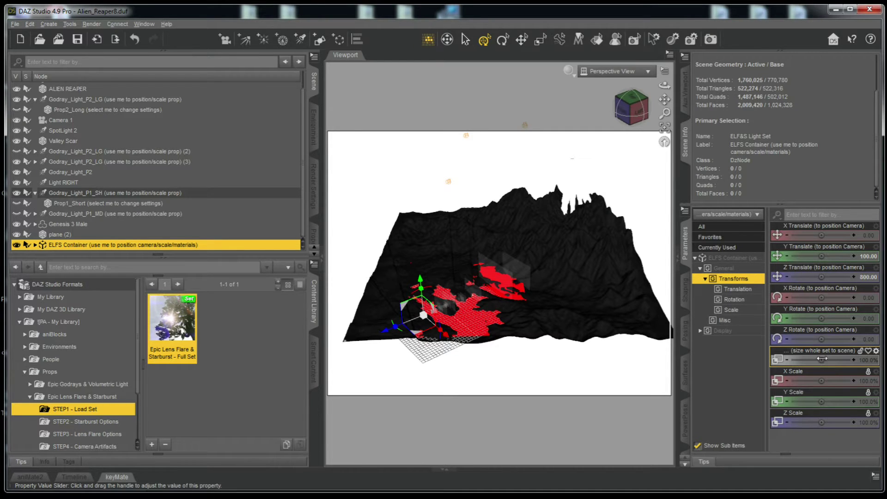
pyautogui.moveTo(821, 360); pyautogui.dragTo(859, 360)
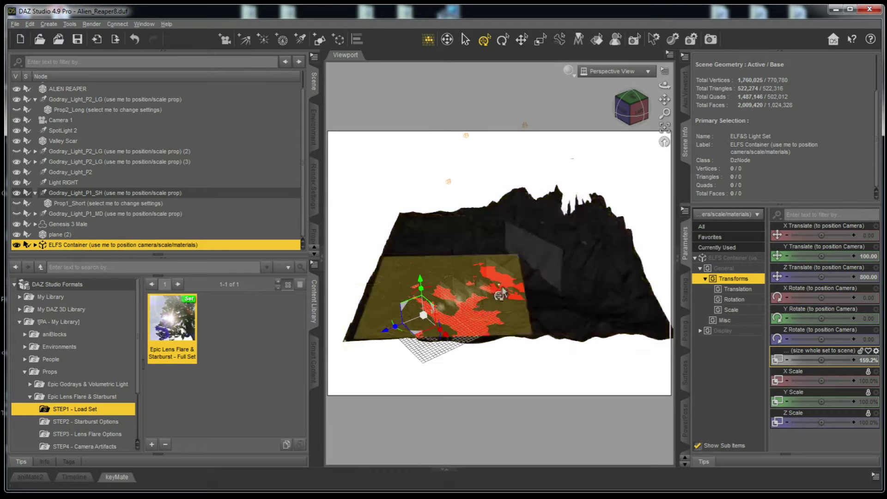
pyautogui.moveTo(433, 313); pyautogui.dragTo(425, 321)
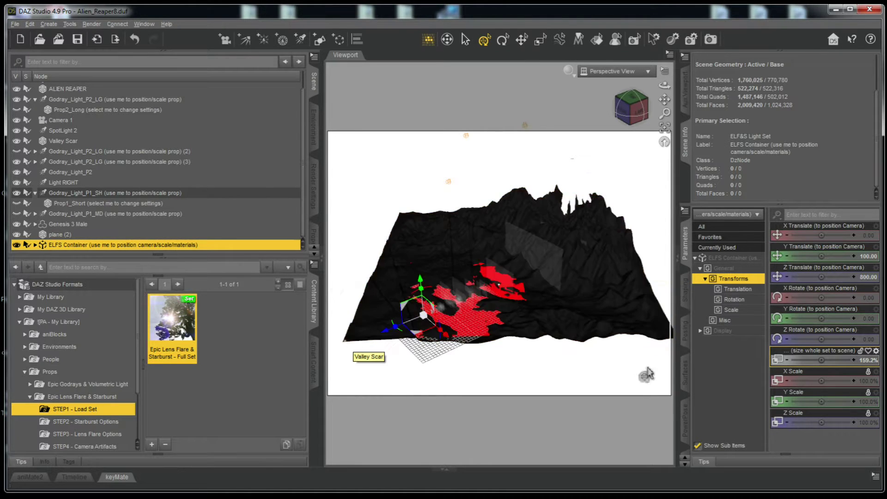
pyautogui.moveTo(828, 360); pyautogui.dragTo(838, 360)
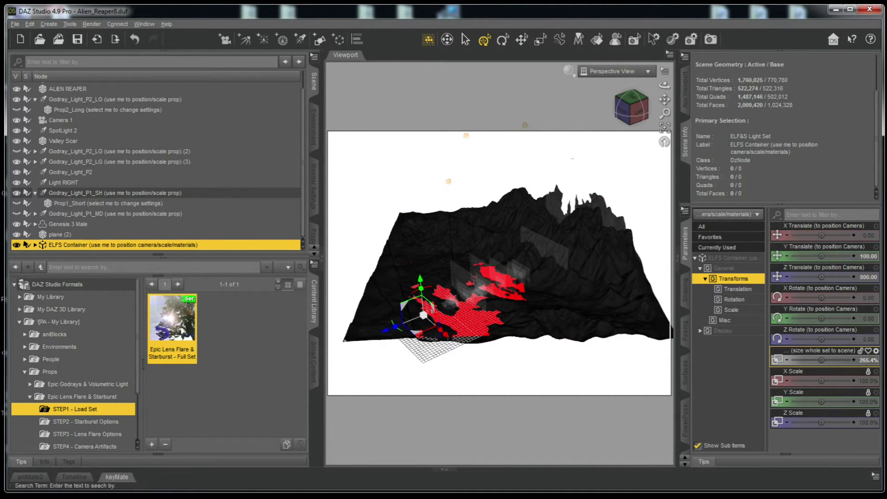
# - Move the ELFS Container close to Camera 1, to about X -167, Y 243 and Z 3268
pyautogui.moveTo(417, 340); pyautogui.dragTo(347, 341)
pyautogui.click(665, 127)
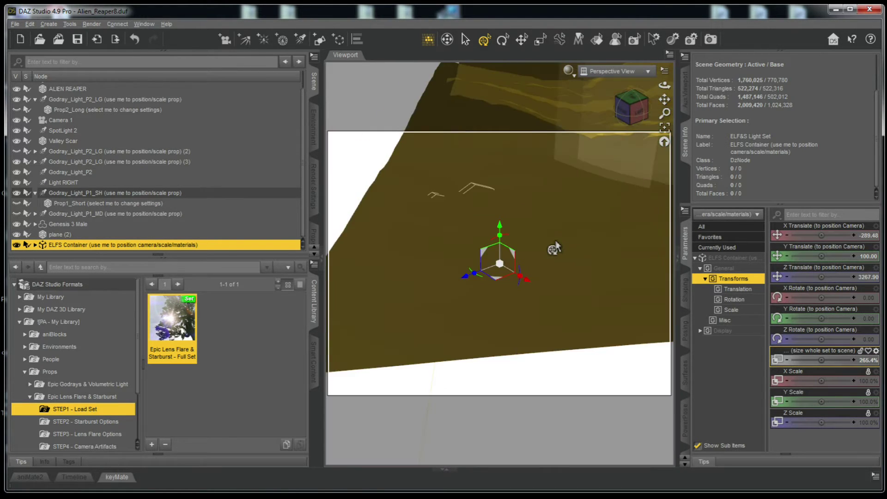
pyautogui.moveTo(637, 113); pyautogui.dragTo(550, 202)
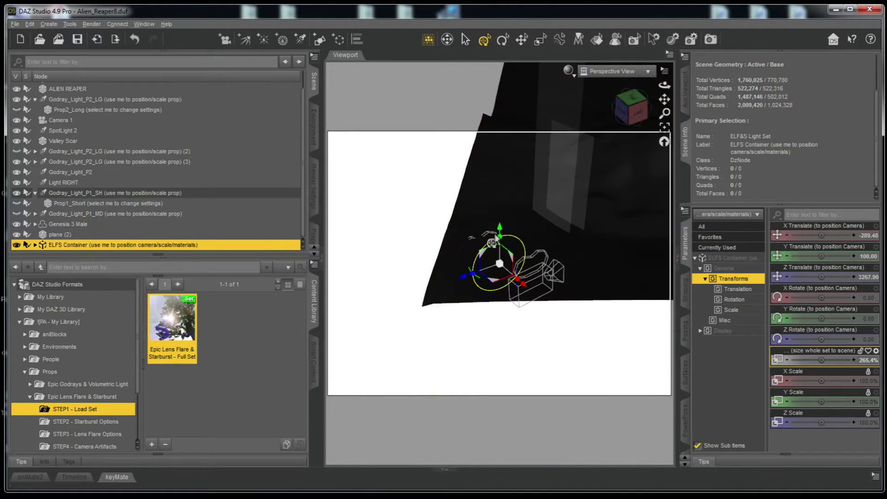
pyautogui.moveTo(513, 261); pyautogui.dragTo(553, 224)
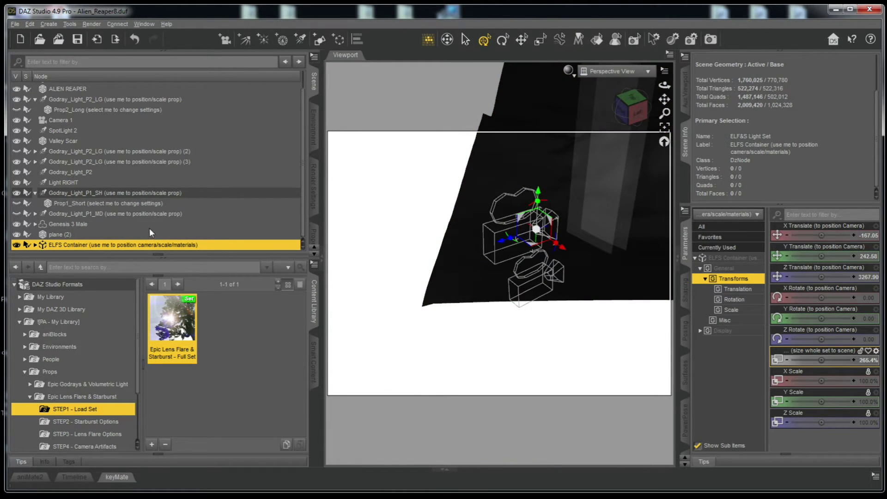
# - Copy Camera 1's parameter settings and paste them as a pose onto the ELFS Container
pyautogui.click(65, 117)
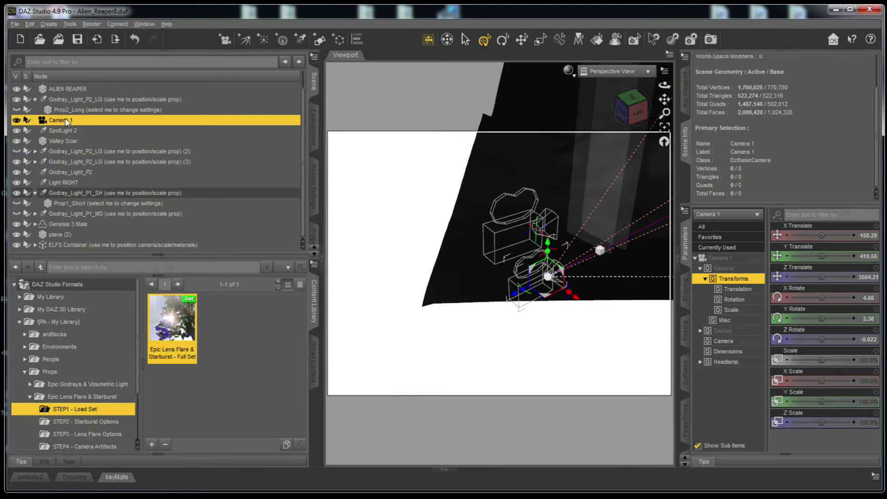
pyautogui.rightClick(691, 255)
pyautogui.moveTo(724, 309)
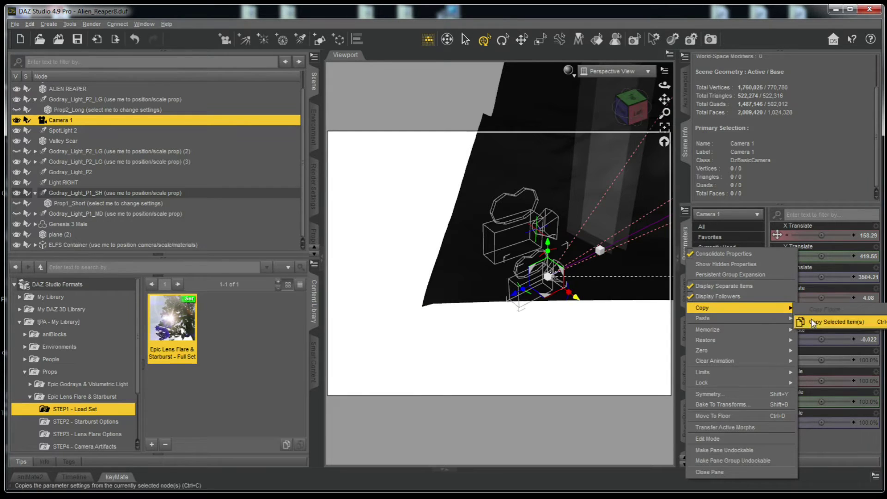
pyautogui.click(813, 321)
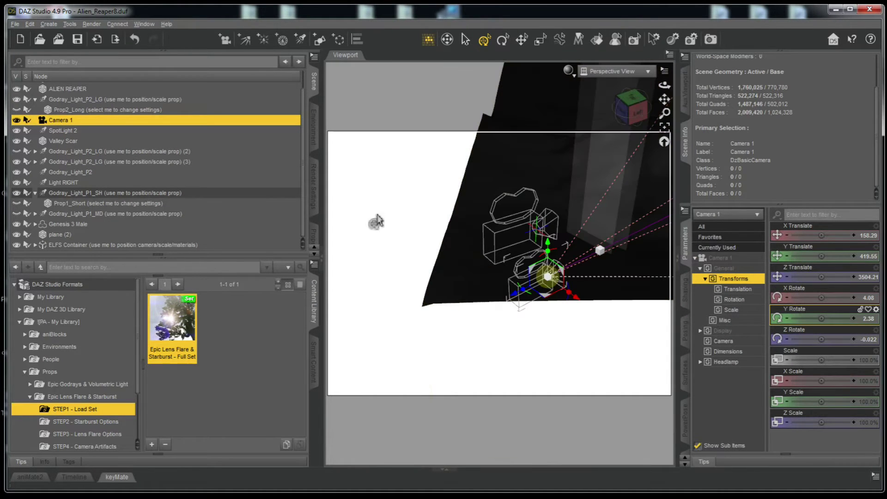
pyautogui.click(94, 245)
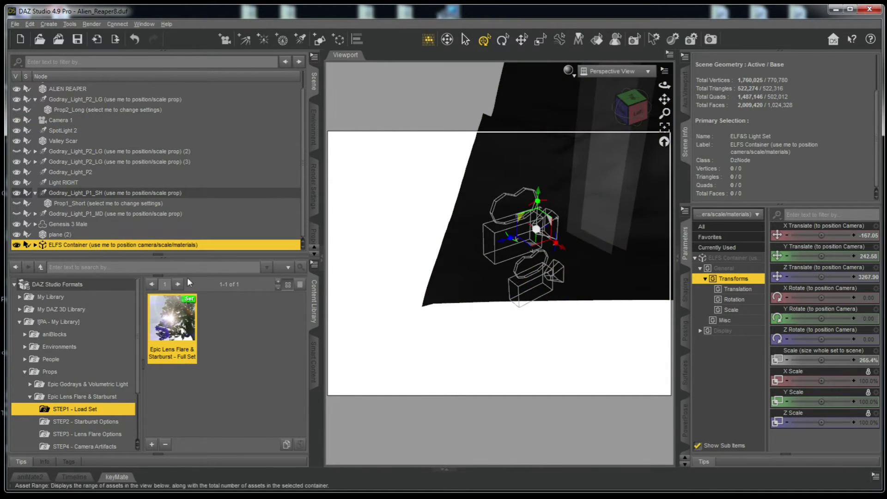
pyautogui.rightClick(685, 253)
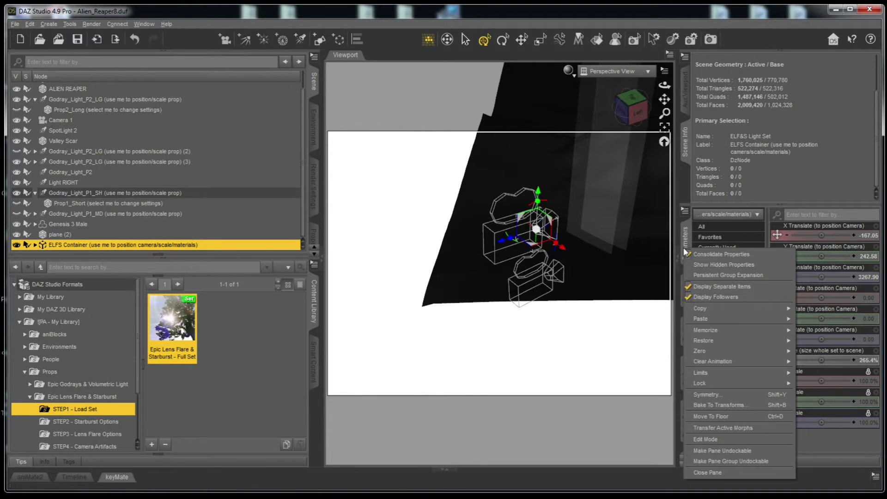
pyautogui.moveTo(755, 320)
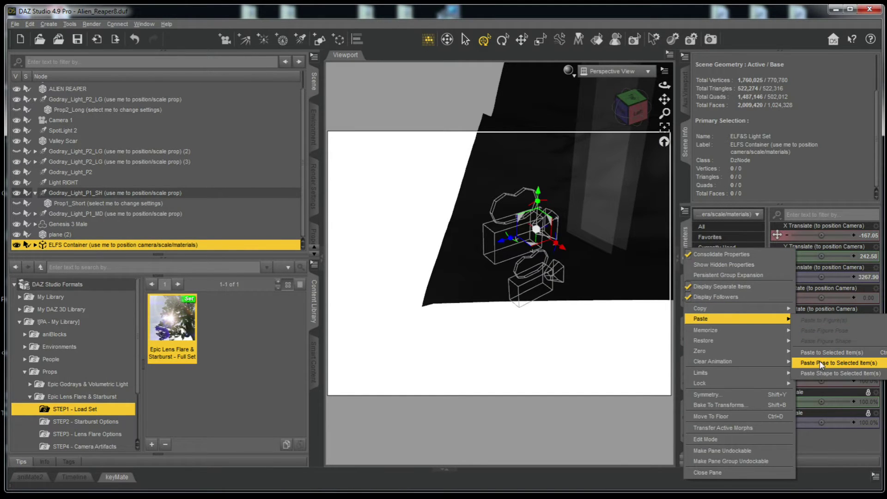
pyautogui.click(859, 362)
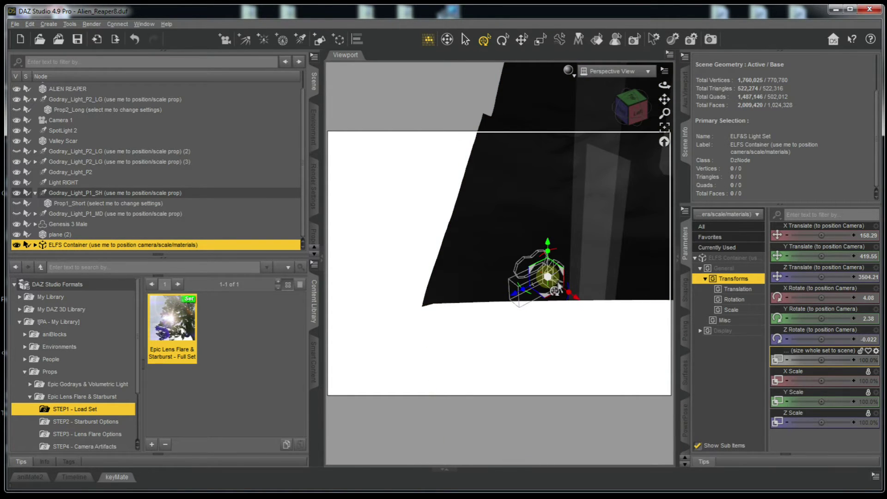
# - Check the scene through the ELFS Camera, and return to the Perspective View to examine the container against the terrain
pyautogui.click(608, 71)
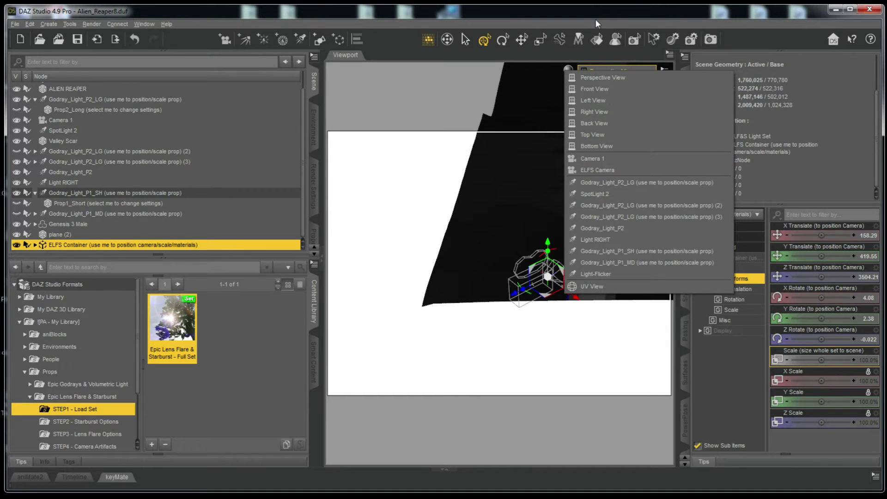
pyautogui.click(594, 170)
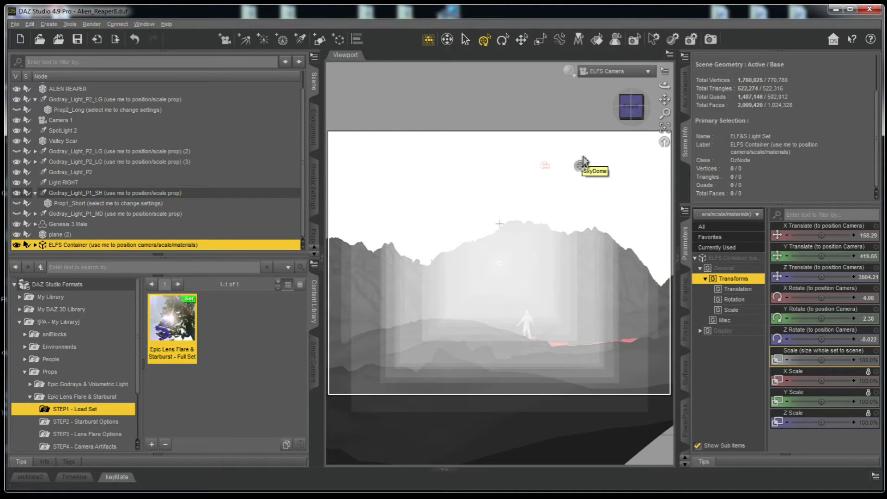
pyautogui.click(621, 71)
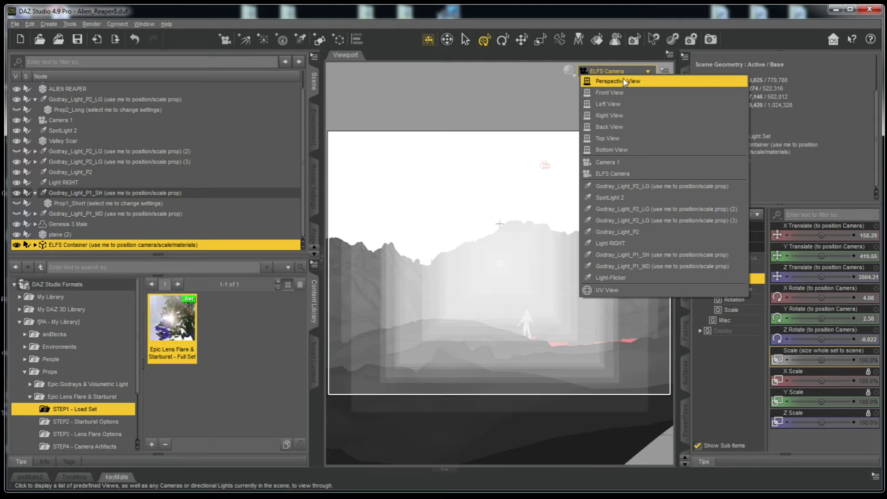
pyautogui.click(624, 82)
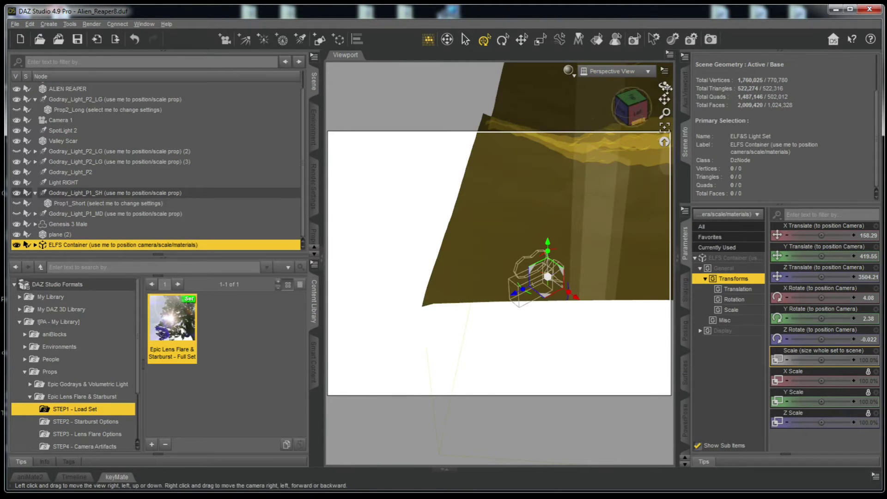
pyautogui.moveTo(664, 85); pyautogui.dragTo(532, 235)
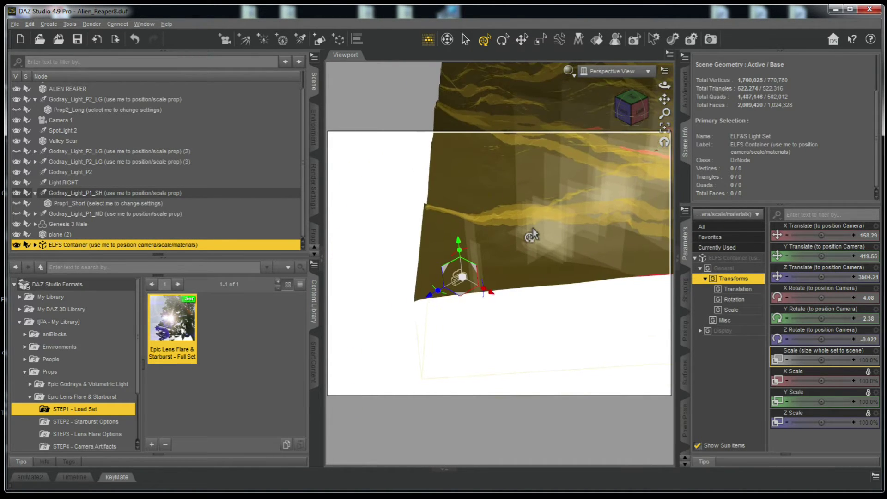
pyautogui.moveTo(664, 100); pyautogui.dragTo(643, 116)
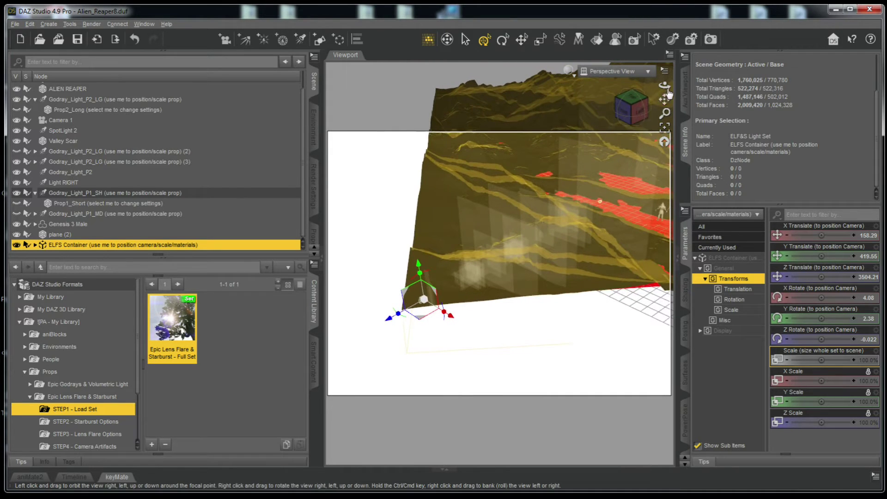
# - Scale the whole ELFS Container up to about 400% and view the scene through the ELFS Camera
pyautogui.moveTo(664, 86); pyautogui.dragTo(646, 107)
pyautogui.moveTo(529, 247); pyautogui.dragTo(529, 273)
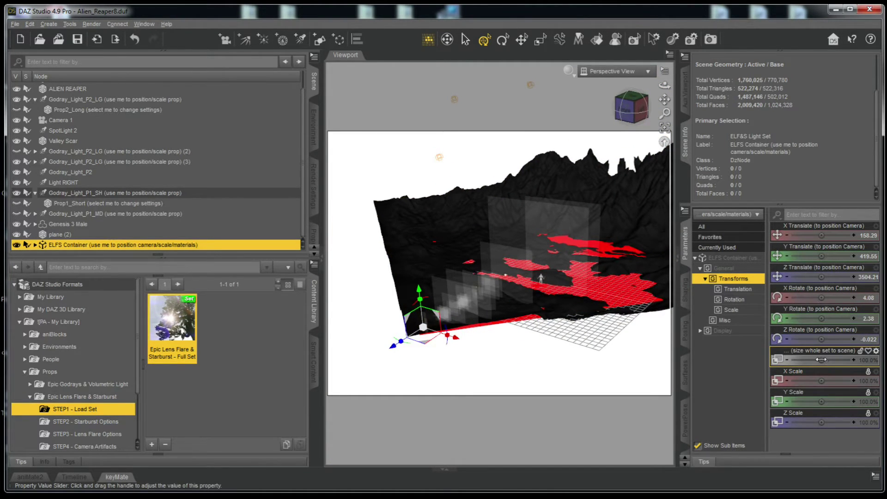
pyautogui.moveTo(820, 360); pyautogui.dragTo(850, 359)
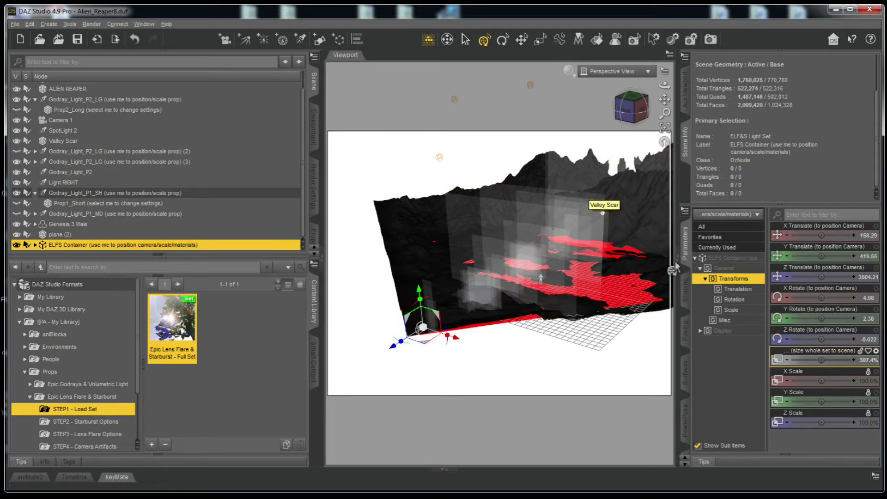
pyautogui.moveTo(820, 360); pyautogui.dragTo(837, 360)
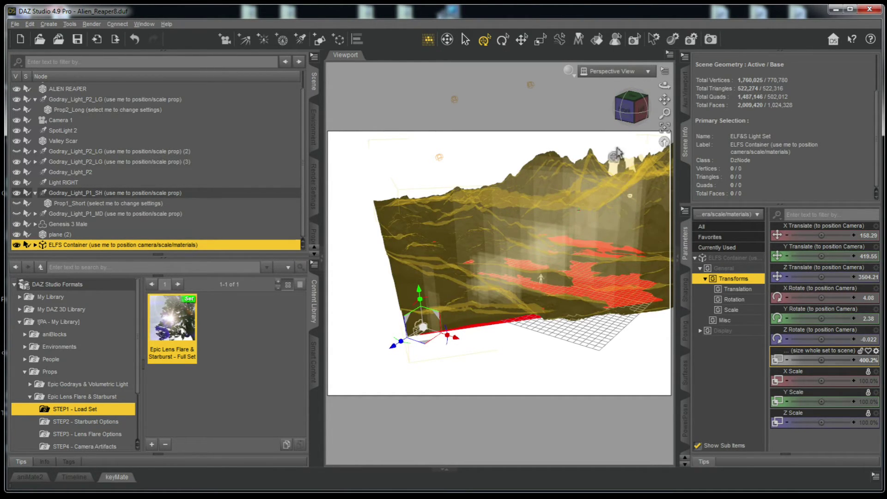
pyautogui.click(612, 72)
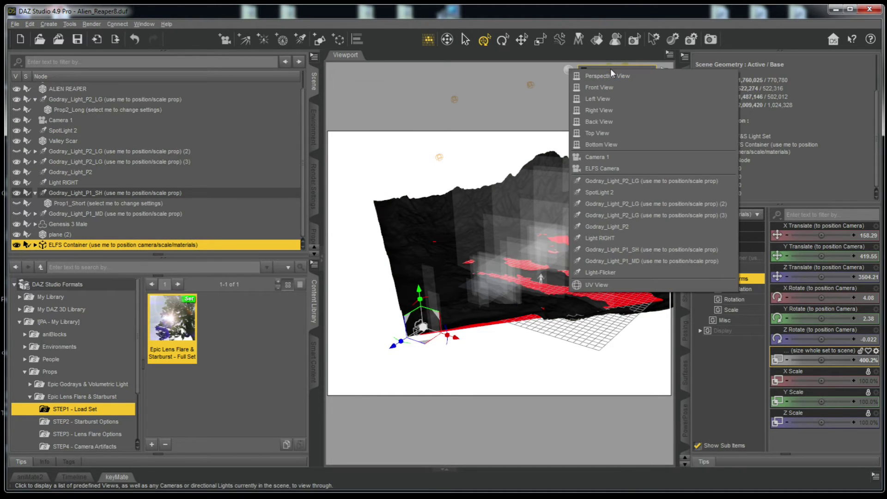
pyautogui.click(608, 168)
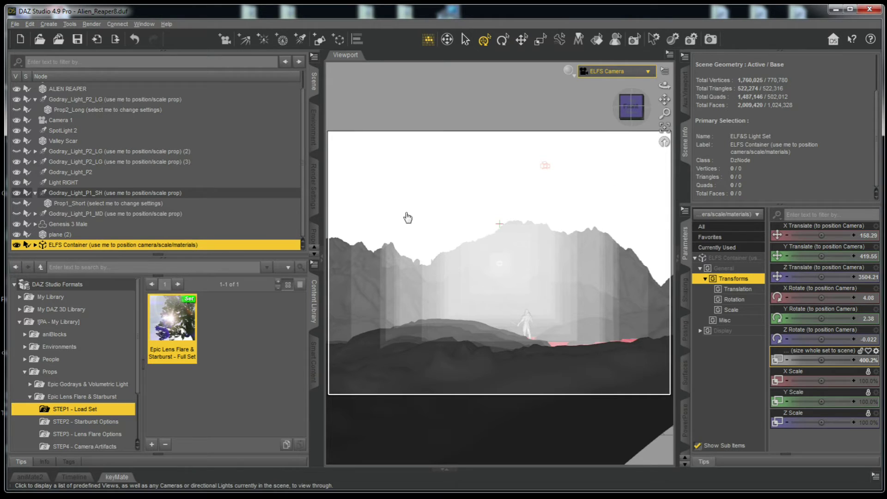
# - Expand the Easy Setup Instructions under the ELFS Container and review steps A to D
pyautogui.click(34, 244)
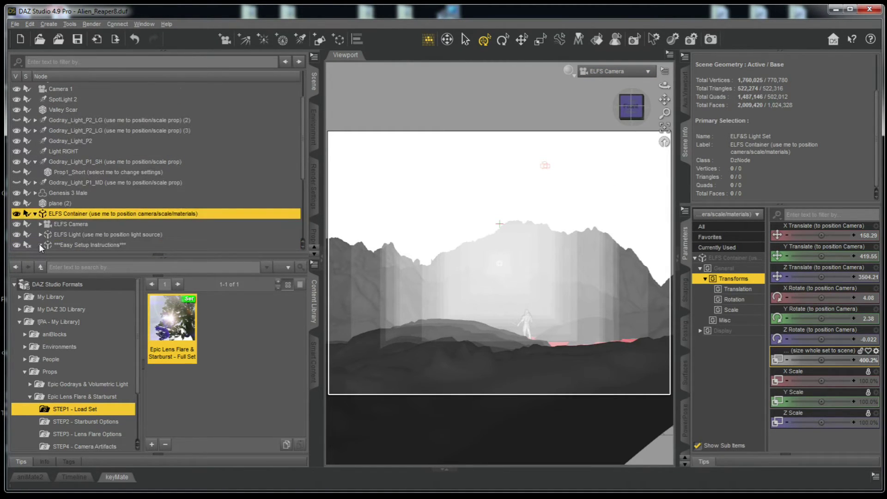
pyautogui.click(38, 243)
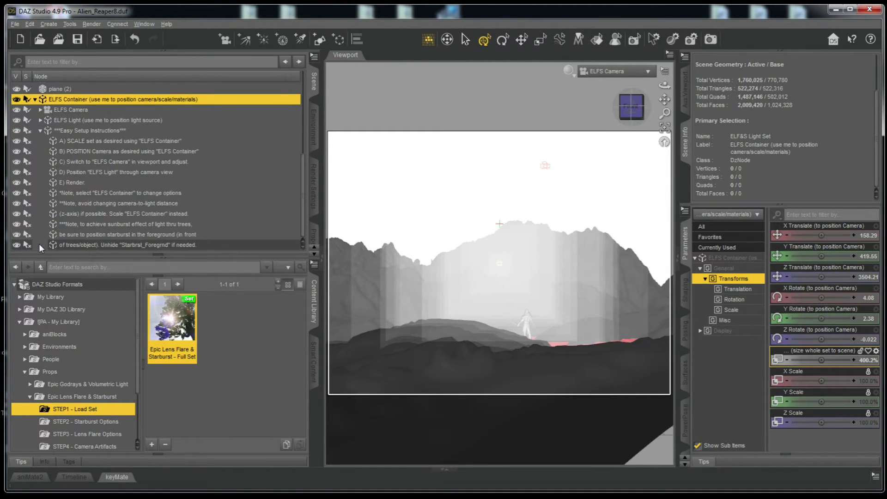
pyautogui.click(81, 141)
pyautogui.click(81, 149)
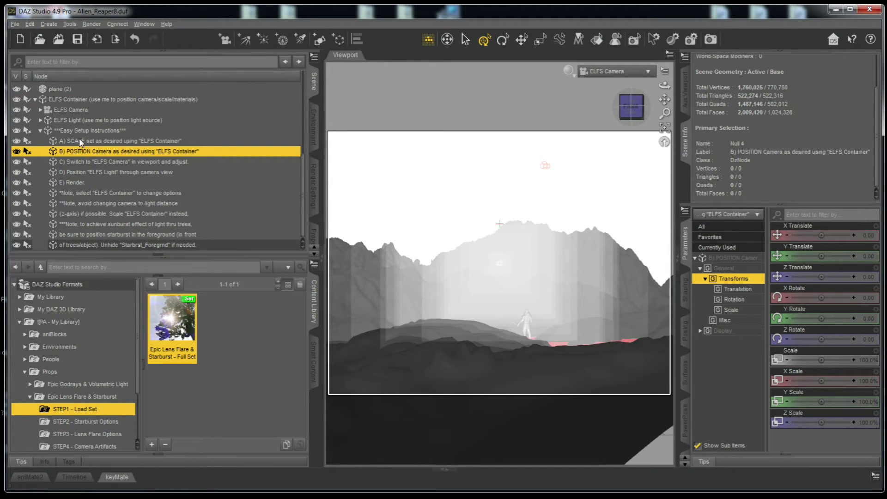
pyautogui.click(93, 161)
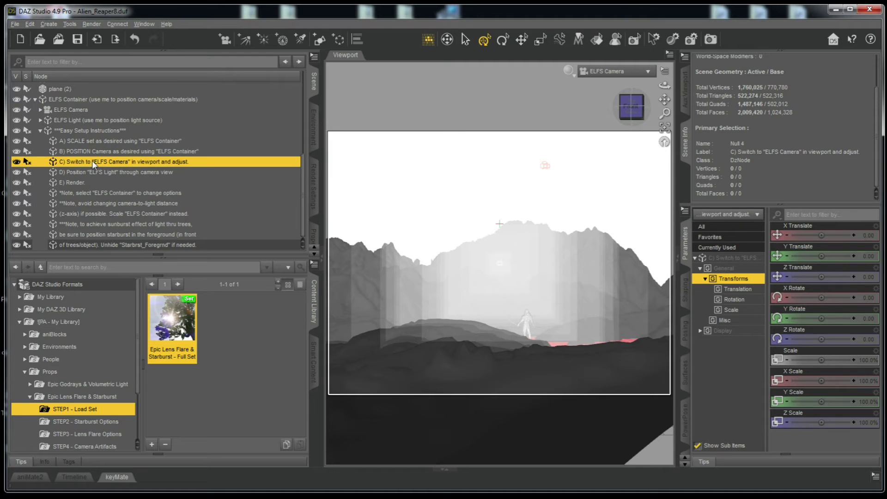
pyautogui.click(93, 169)
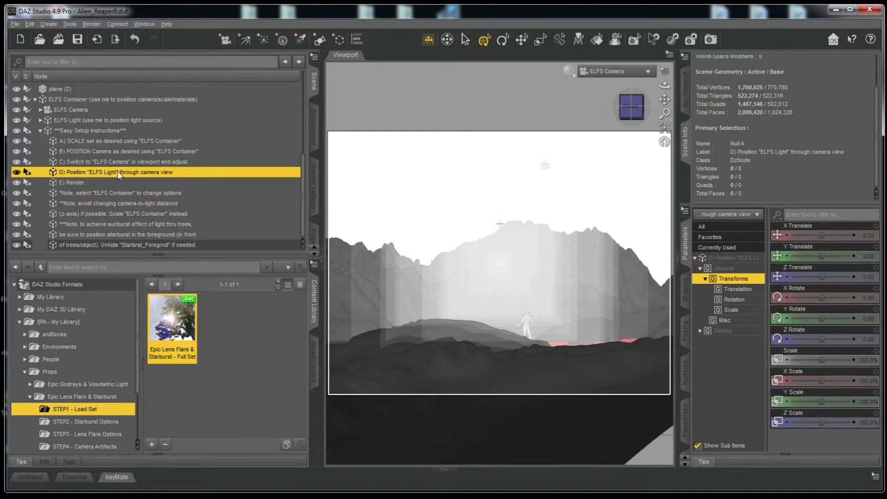
# - Using the Texture Shaded display, move the ELFS Light onto the alien tower, to about X -254 and Y 279, and preview it in NVIDIA Iray
pyautogui.scroll(2, 87, 173)
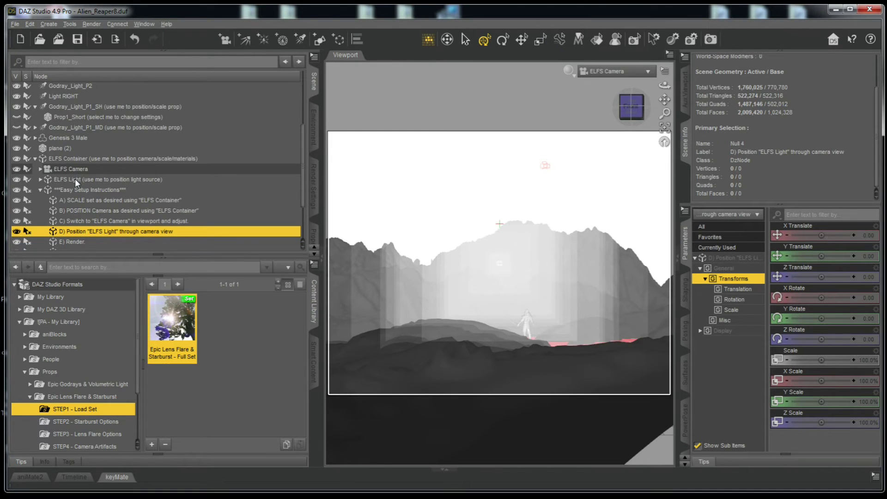
pyautogui.click(75, 179)
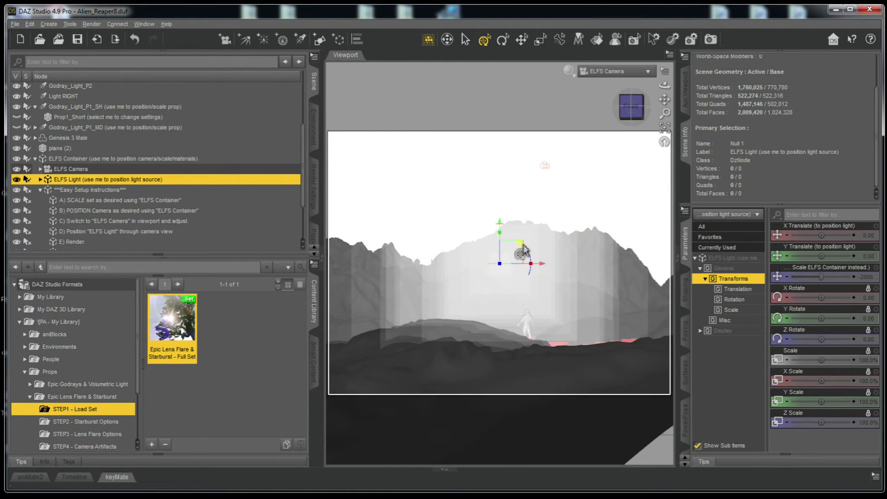
pyautogui.moveTo(508, 239); pyautogui.dragTo(480, 209)
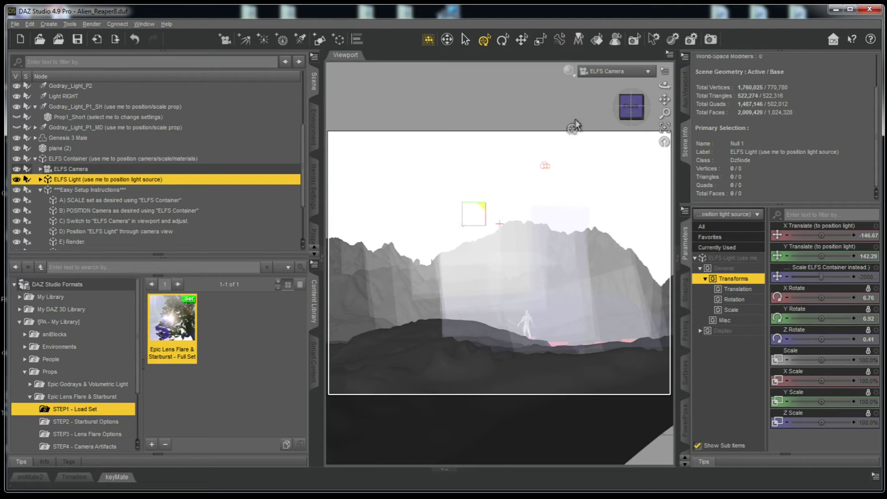
pyautogui.click(567, 69)
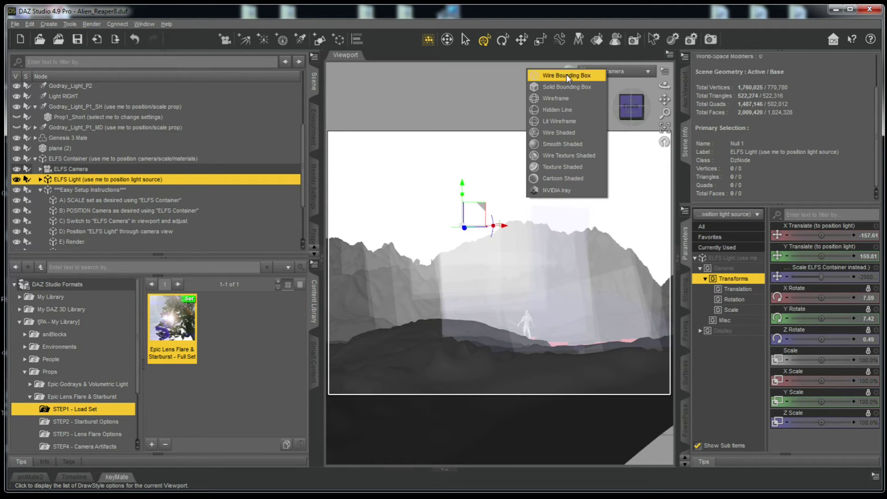
pyautogui.click(559, 167)
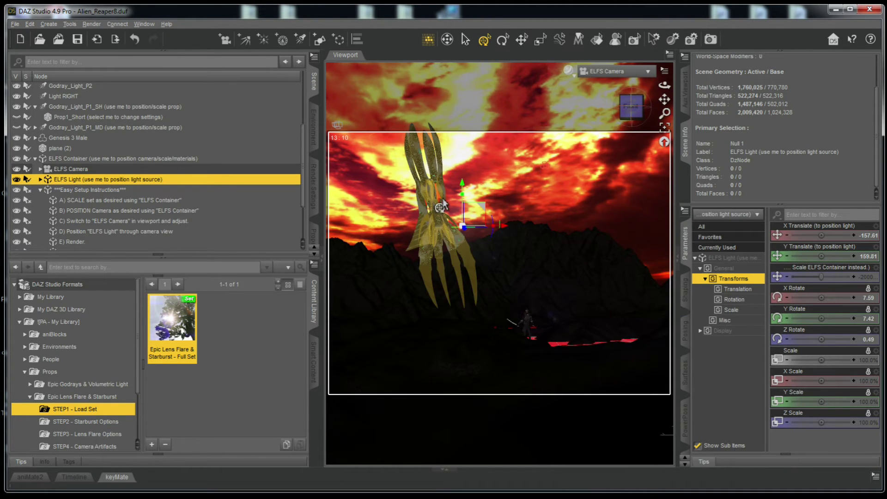
pyautogui.moveTo(485, 214); pyautogui.dragTo(439, 210)
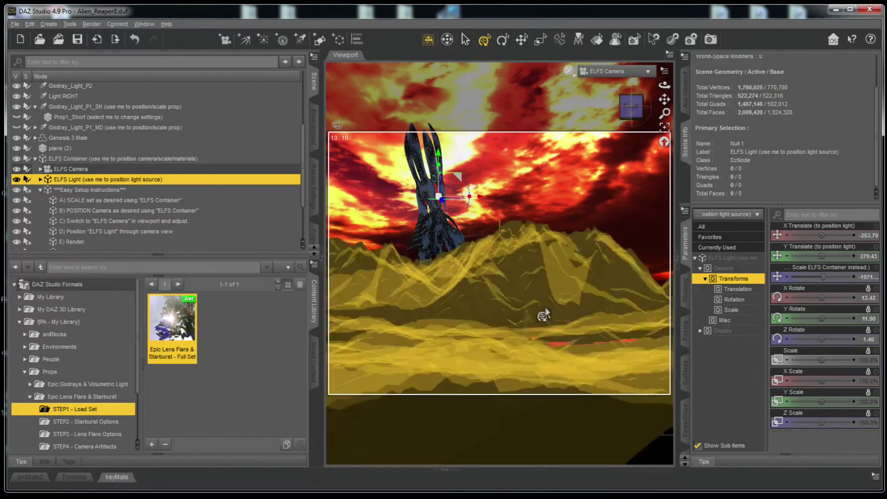
pyautogui.click(569, 73)
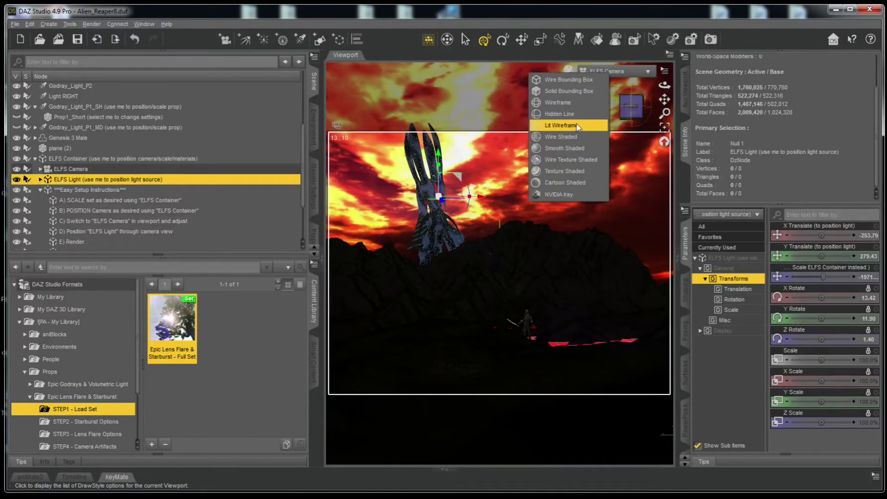
pyautogui.click(574, 196)
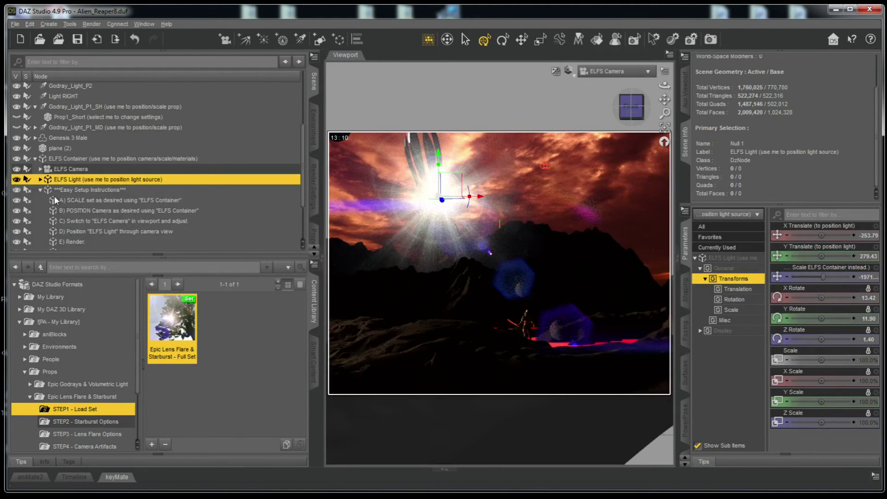
# - Apply the Starburst-6R material from the STEP2 - Starburst Options folder to the ELFS Container
pyautogui.click(71, 160)
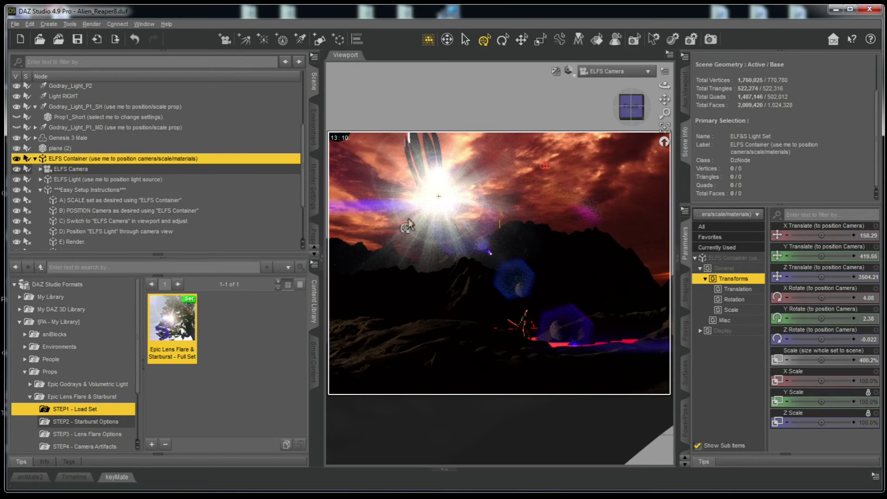
pyautogui.click(92, 423)
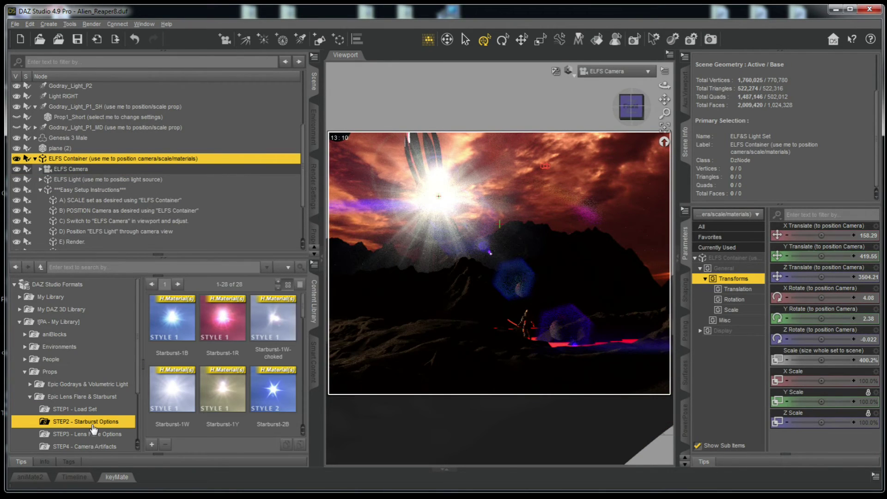
pyautogui.moveTo(307, 307); pyautogui.dragTo(298, 400)
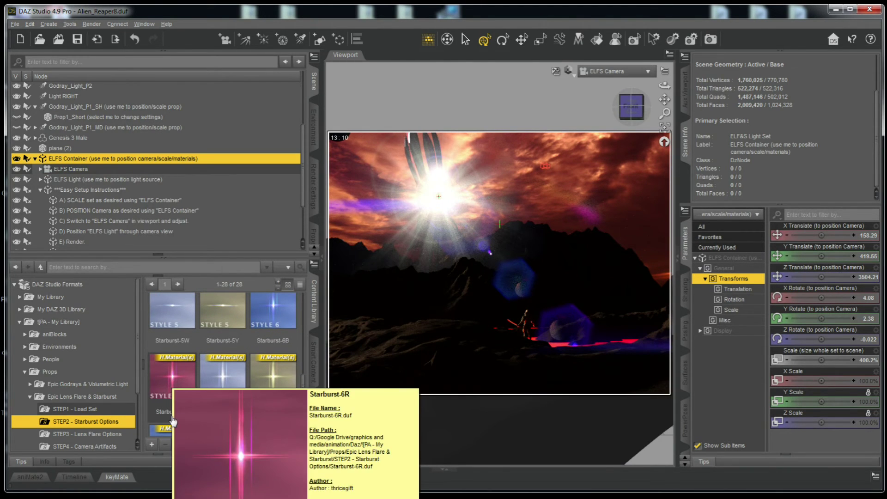
pyautogui.doubleClick(168, 386)
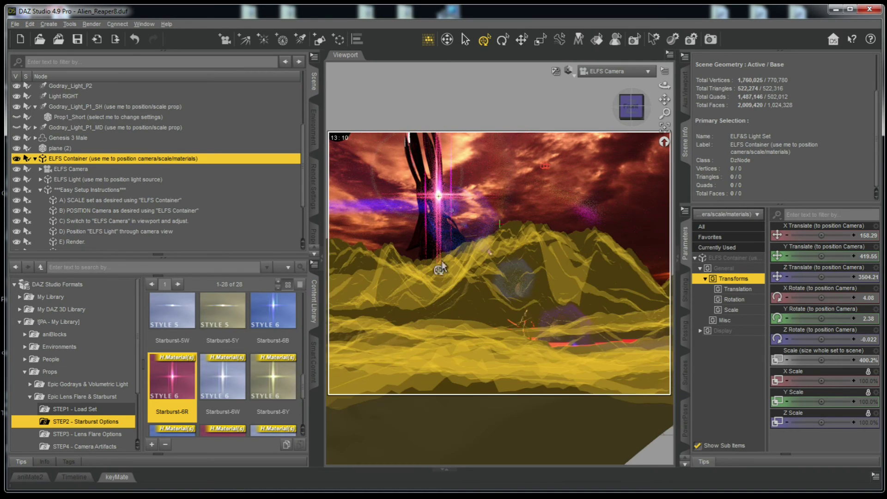
# - Set the scale of Starburst_Main, inside the ELFS Light group, to 200%
pyautogui.click(66, 179)
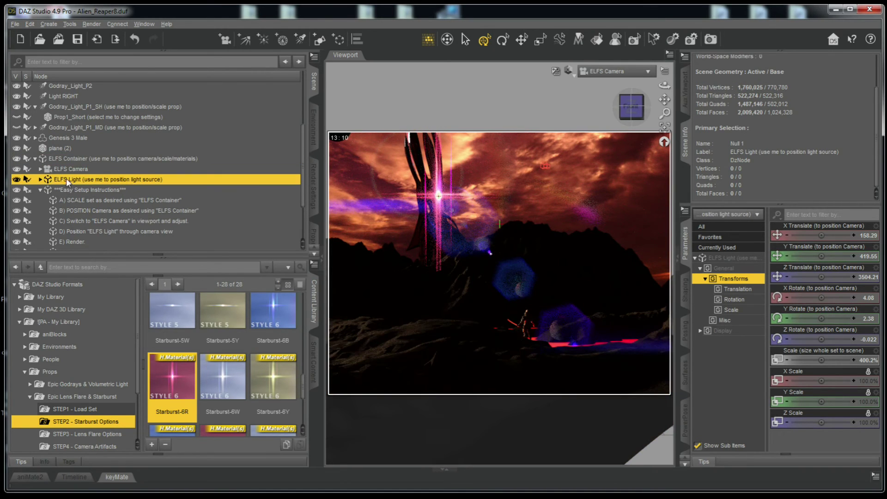
pyautogui.click(40, 179)
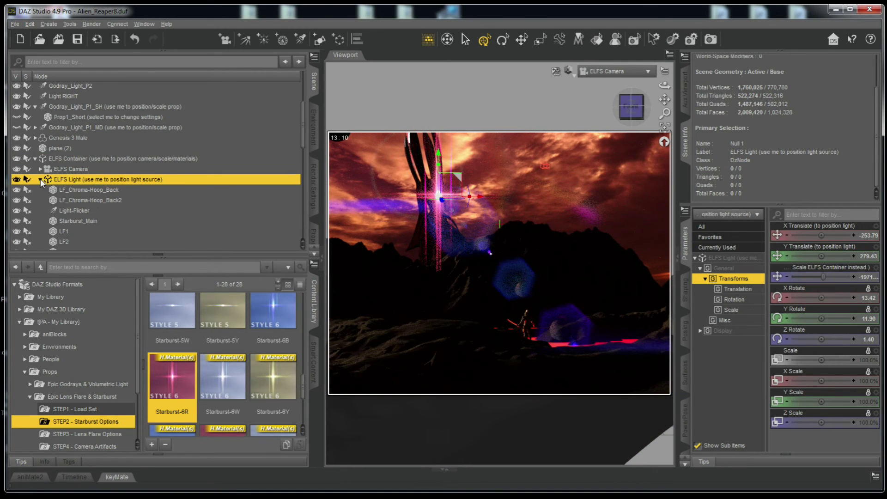
pyautogui.click(78, 222)
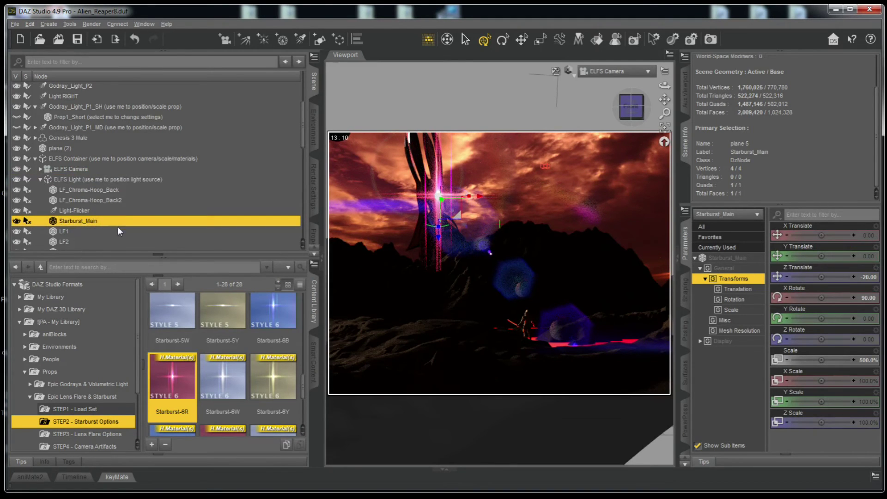
pyautogui.click(862, 360)
pyautogui.write('2')
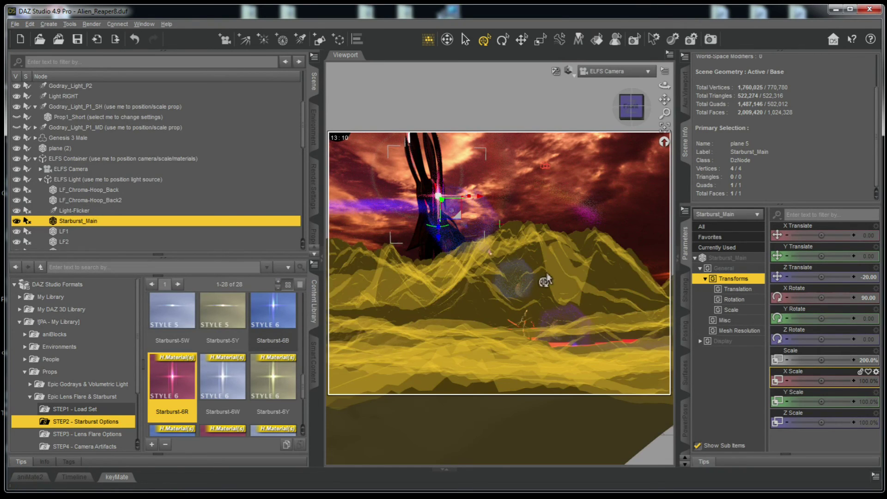
pyautogui.click(358, 283)
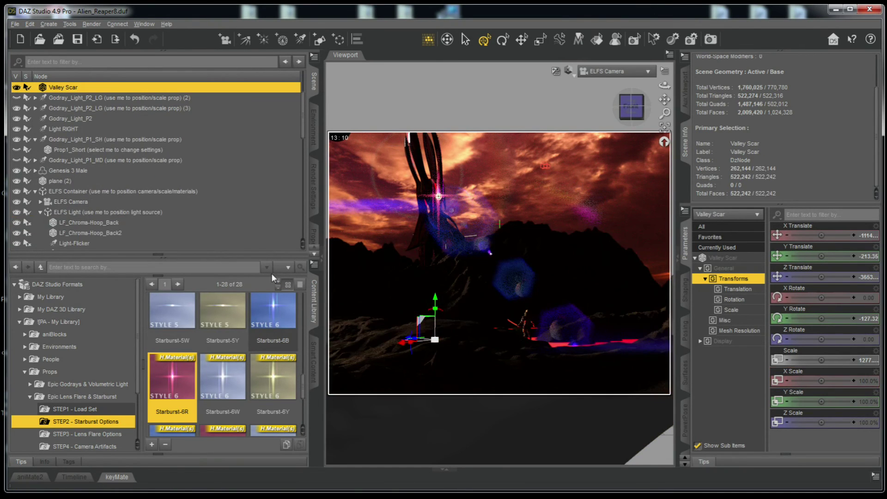